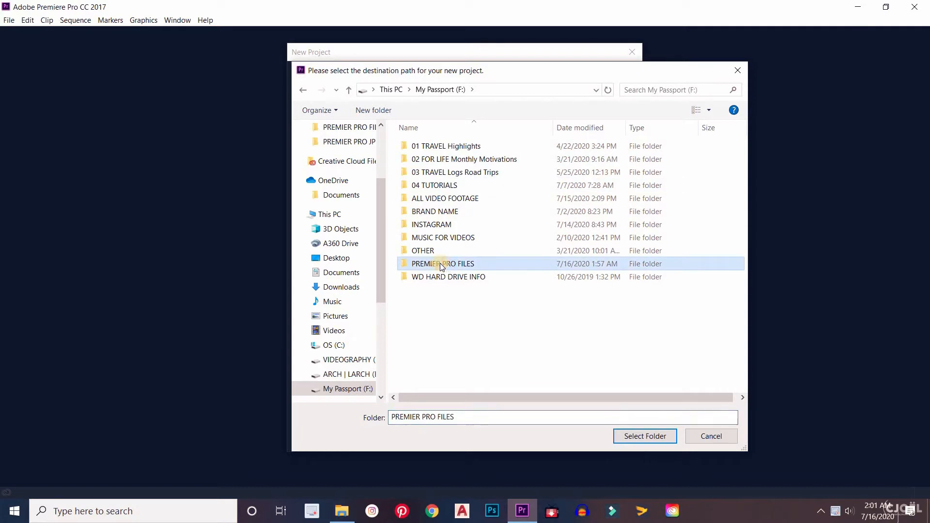
- Set PREMIER PRO FILES on drive F: as the location of the TRIAL project and create the project
{"action": "double_click", "coordinate": [423, 263]}
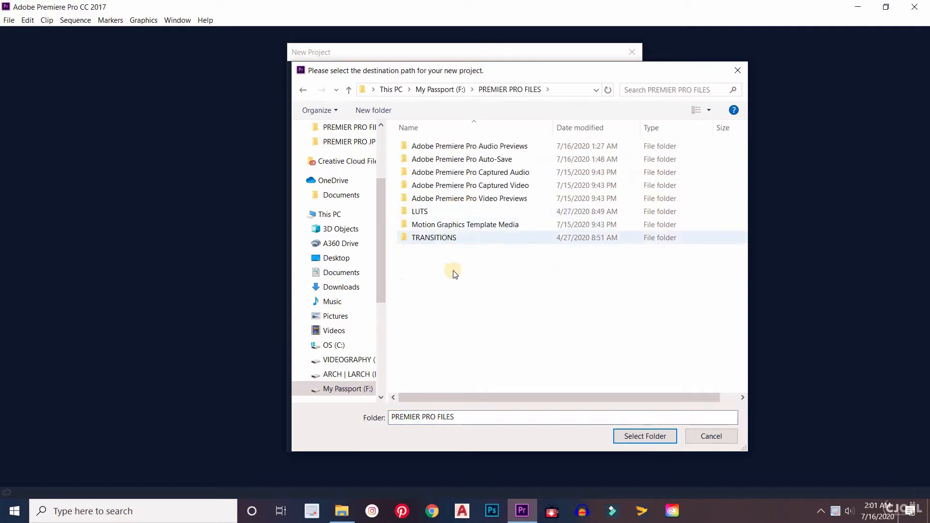
{"action": "left_click", "coordinate": [662, 437]}
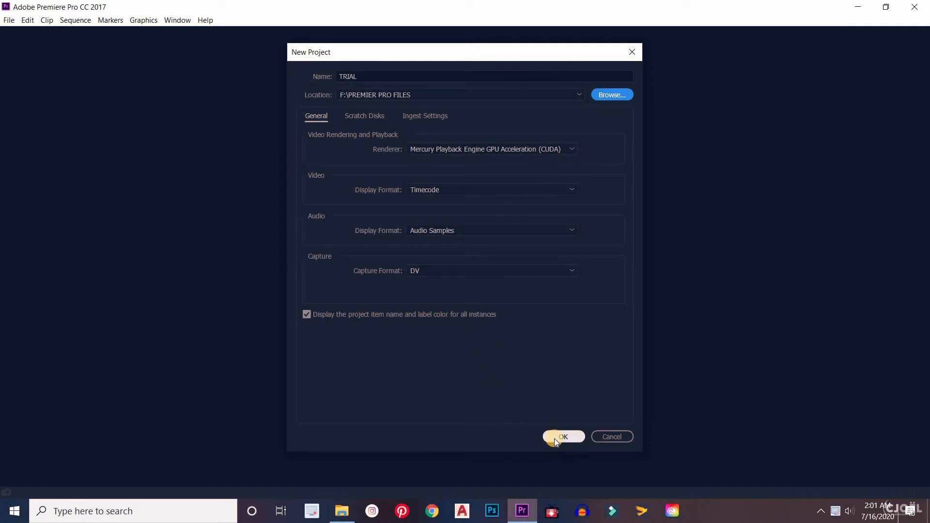
{"action": "left_click", "coordinate": [562, 436]}
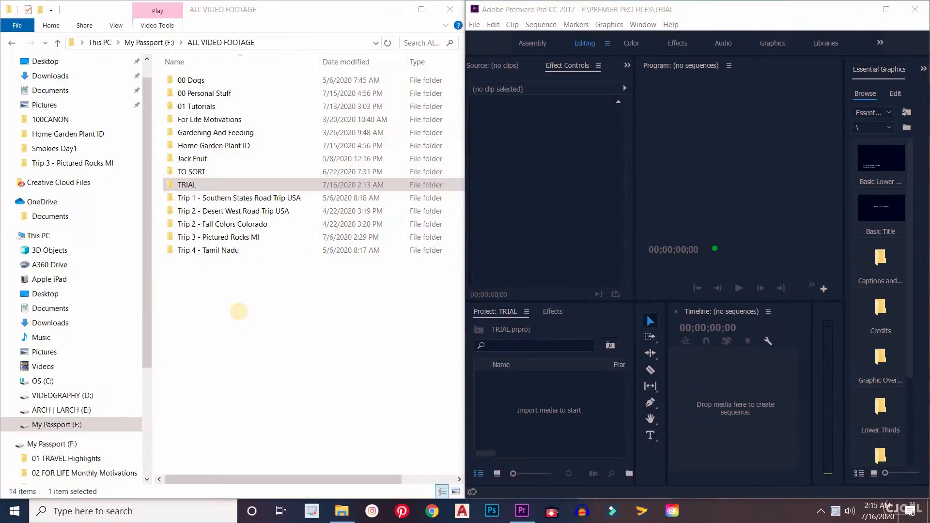
- Import the music track and clips MVI_0193, MVI_0493 and MVI_1137 from the TRIAL footage folder, and maximize the Premiere Pro window
{"action": "left_click", "coordinate": [193, 189]}
{"action": "double_click", "coordinate": [193, 184]}
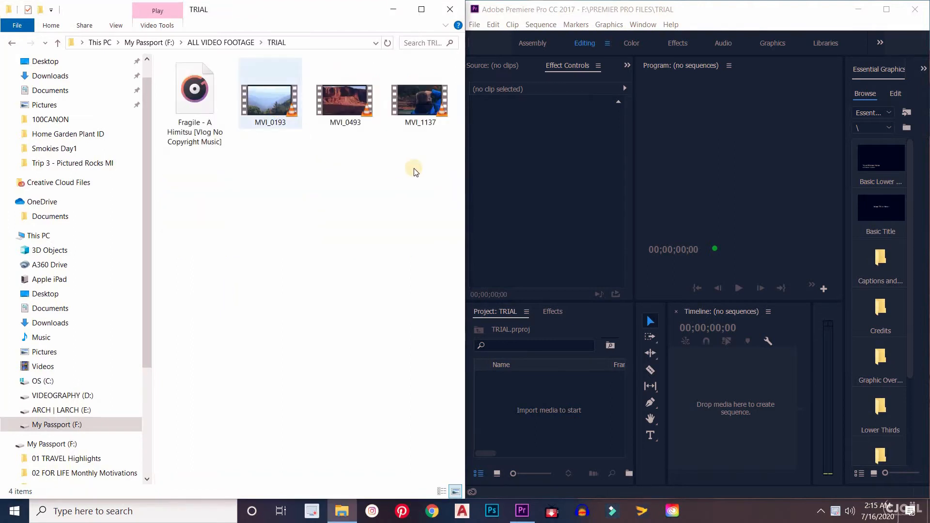
{"action": "left_click_drag", "start_coordinate": [438, 177], "coordinate": [162, 70]}
{"action": "left_click_drag", "start_coordinate": [206, 97], "coordinate": [545, 417]}
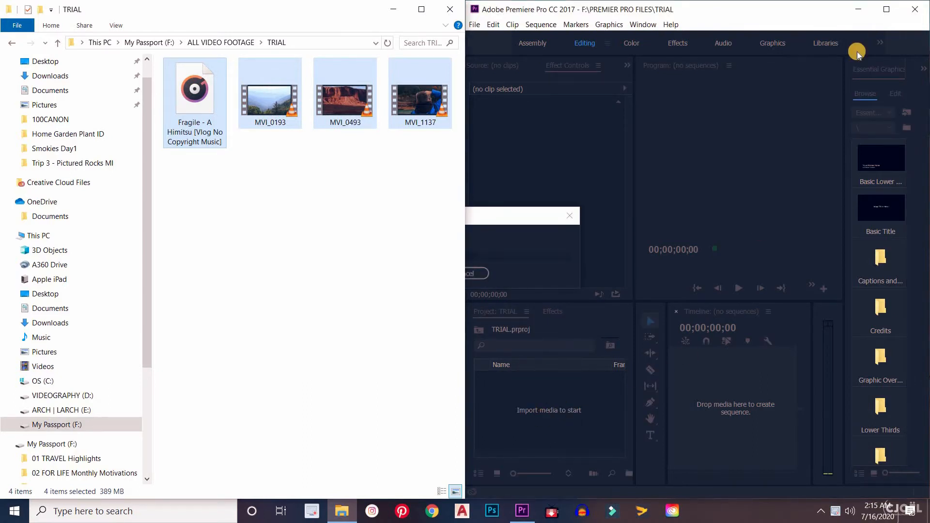
{"action": "left_click", "coordinate": [890, 12]}
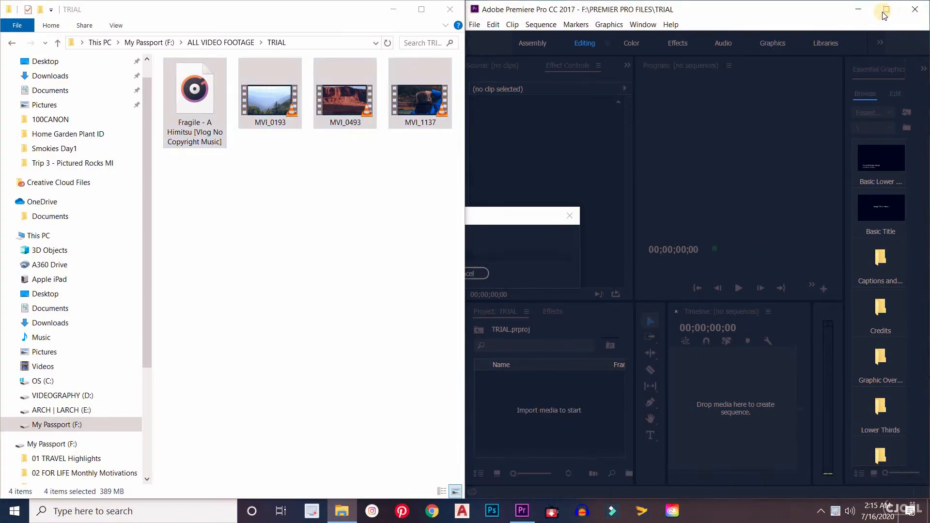
{"action": "left_click", "coordinate": [885, 15]}
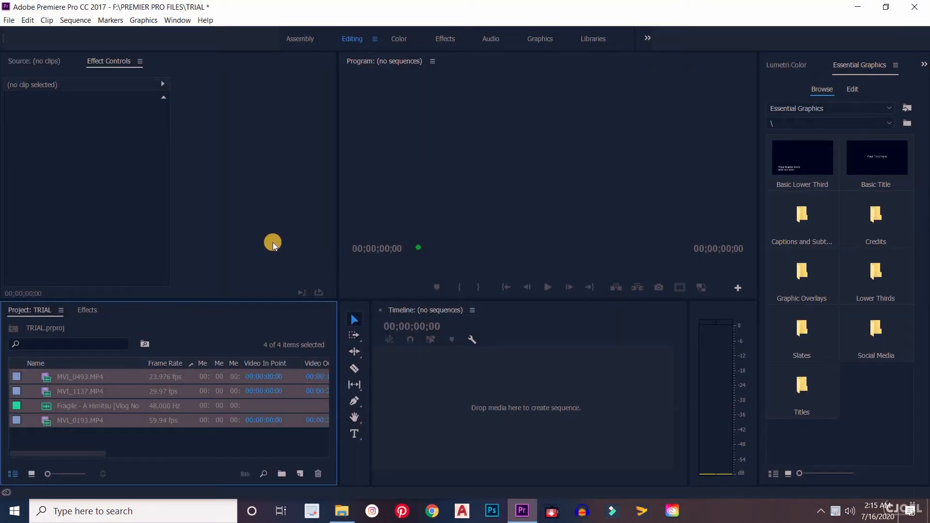
- Widen the project media list and sort its items by video duration, longest first
{"action": "left_click", "coordinate": [121, 431]}
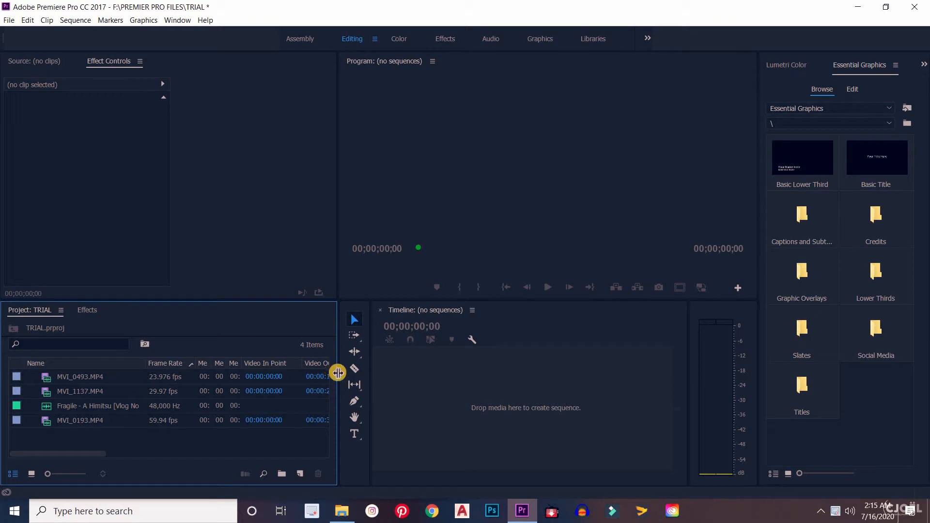
{"action": "left_click_drag", "start_coordinate": [340, 374], "coordinate": [592, 376]}
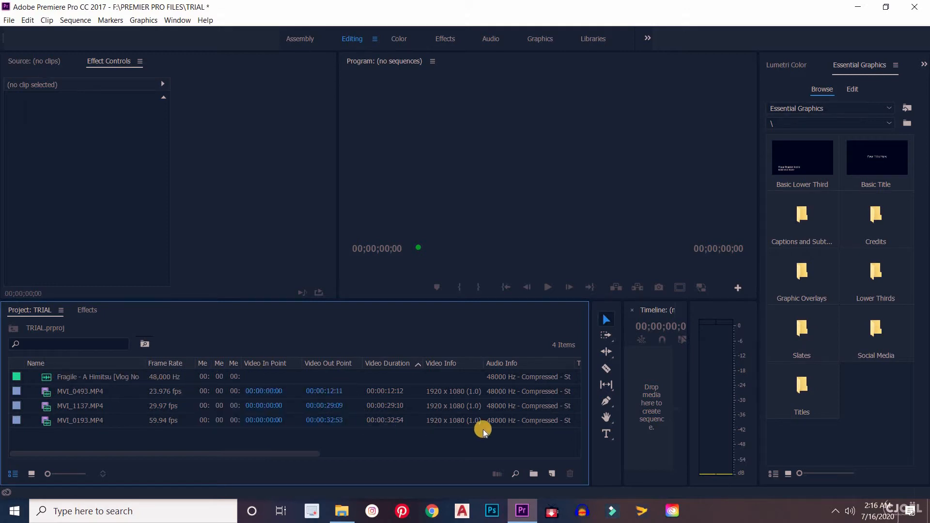
{"action": "left_click", "coordinate": [381, 367]}
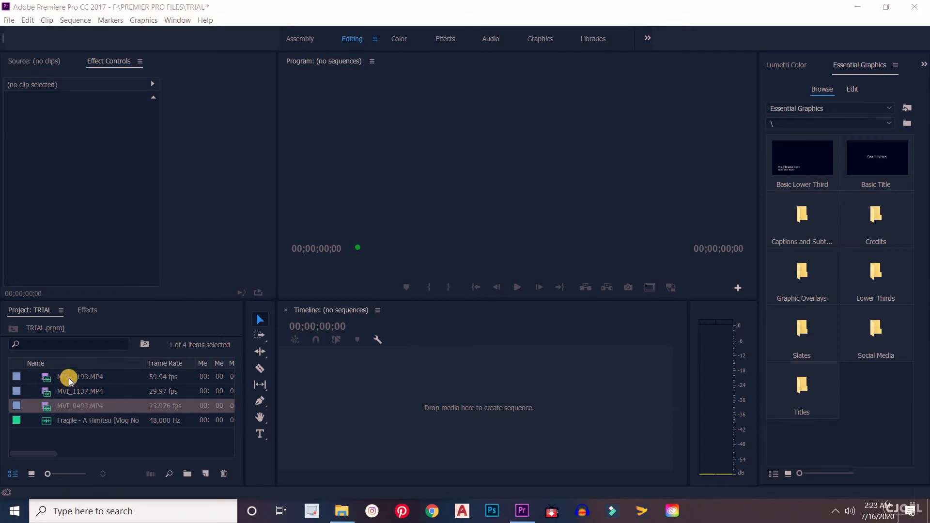
- Create a new sequence from the 23.976 fps clip MVI_0493.MP4
{"action": "left_click", "coordinate": [99, 375]}
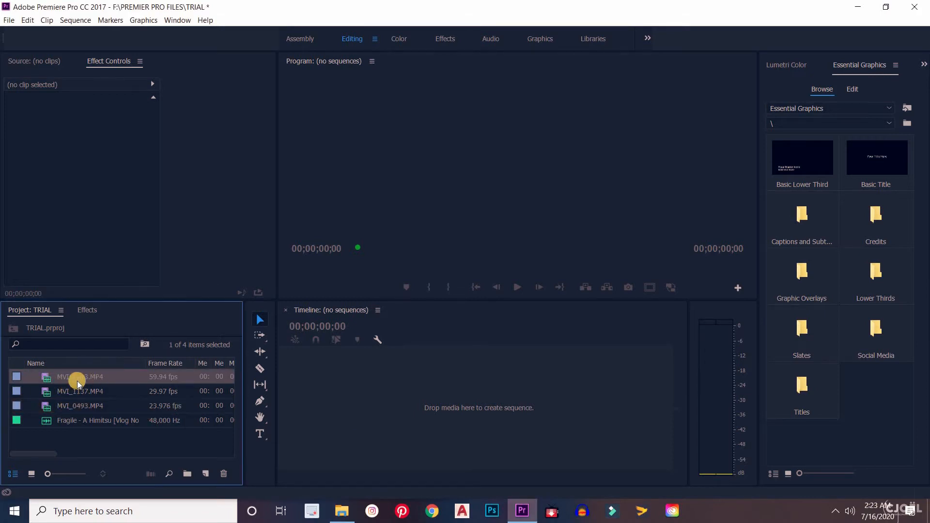
{"action": "left_click", "coordinate": [74, 406]}
{"action": "right_click", "coordinate": [73, 406]}
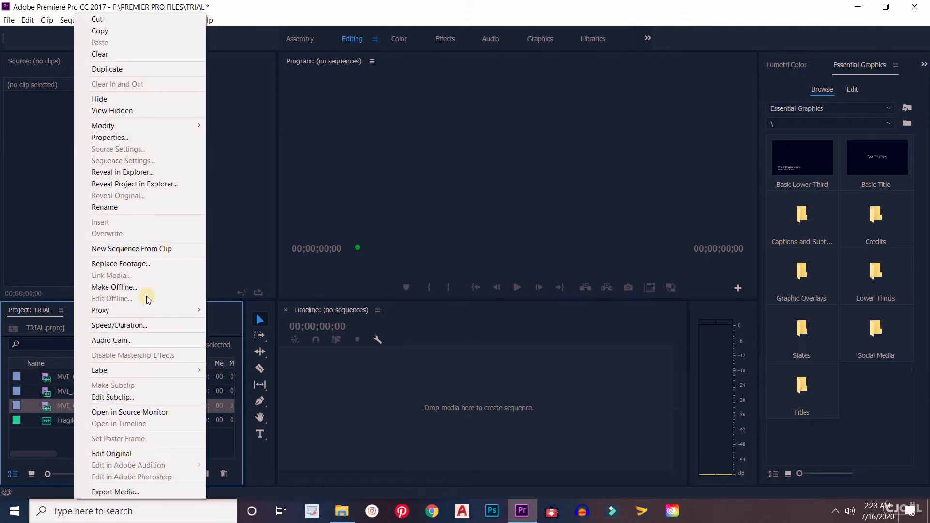
{"action": "left_click", "coordinate": [127, 253]}
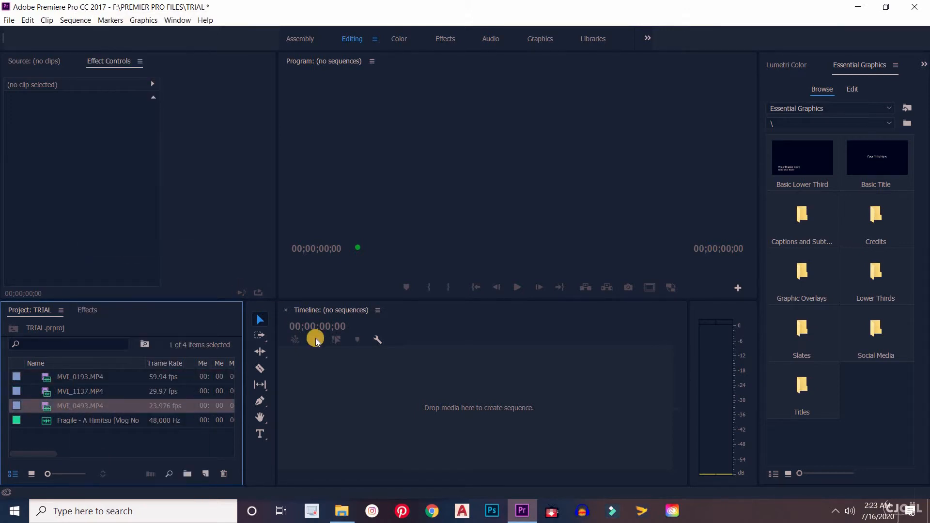
{"action": "left_click_drag", "start_coordinate": [402, 417], "coordinate": [401, 418]}
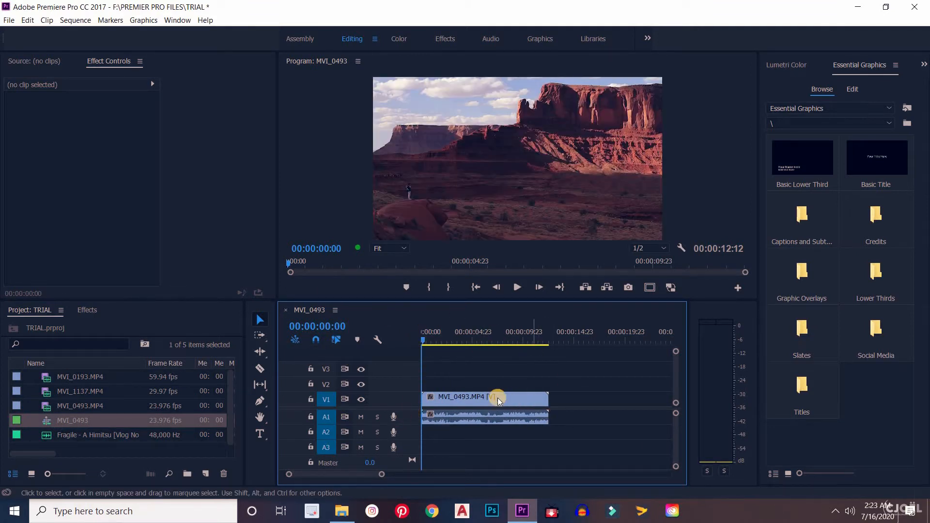
{"action": "left_click_drag", "start_coordinate": [427, 340], "coordinate": [417, 386]}
{"action": "left_click", "coordinate": [402, 475]}
{"action": "left_click_drag", "start_coordinate": [402, 475], "coordinate": [452, 473]}
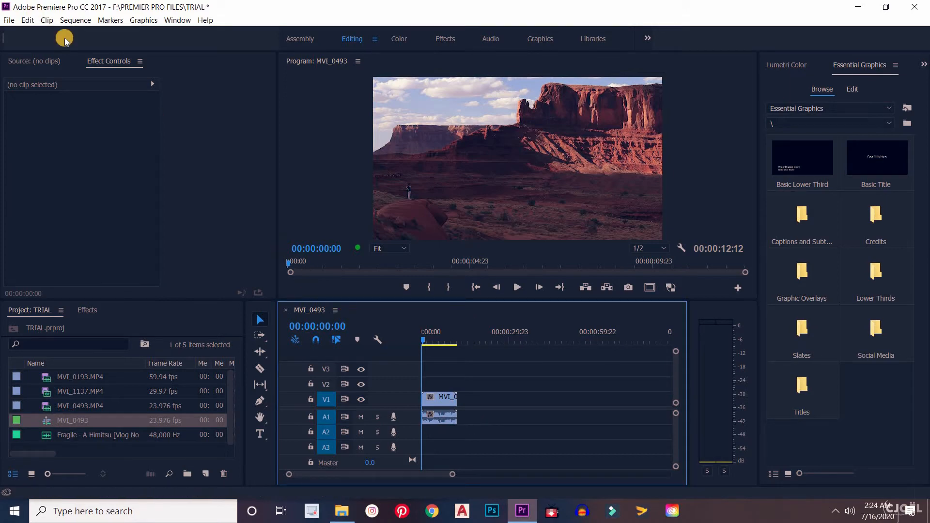
- Examine the sequence settings and the available timebase options, and accept the dialog
{"action": "left_click", "coordinate": [77, 21]}
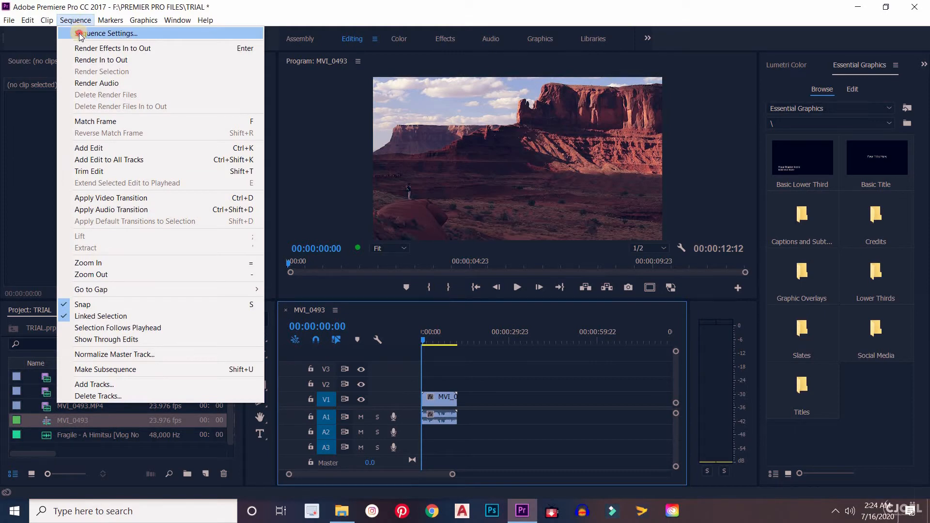
{"action": "left_click", "coordinate": [80, 34]}
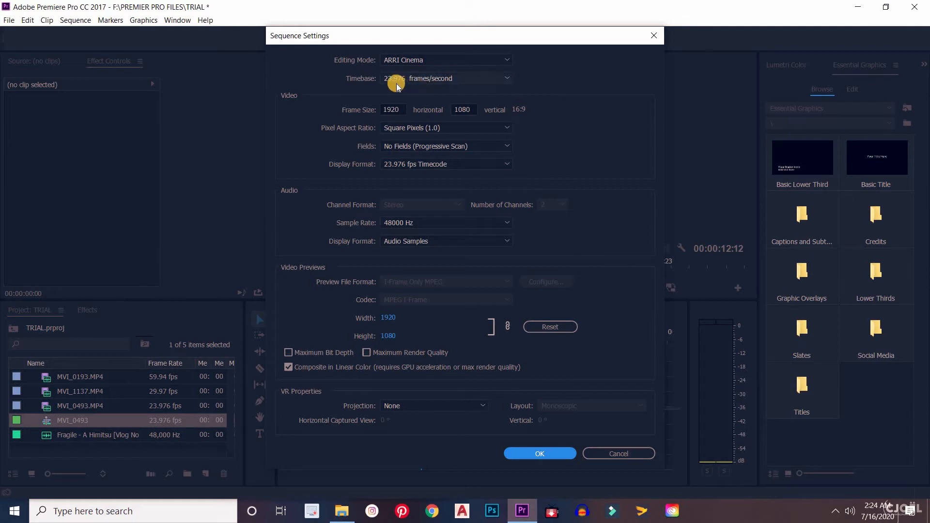
{"action": "left_click", "coordinate": [473, 78]}
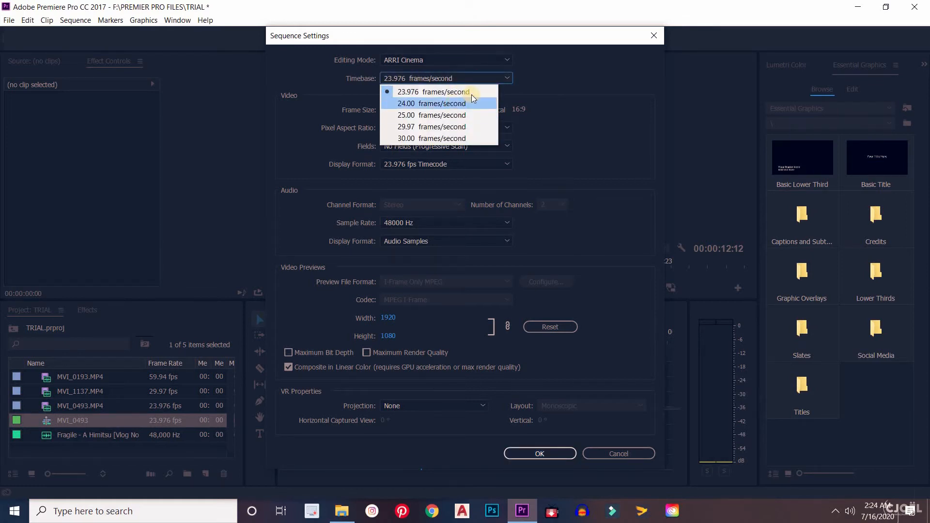
{"action": "left_click", "coordinate": [532, 74]}
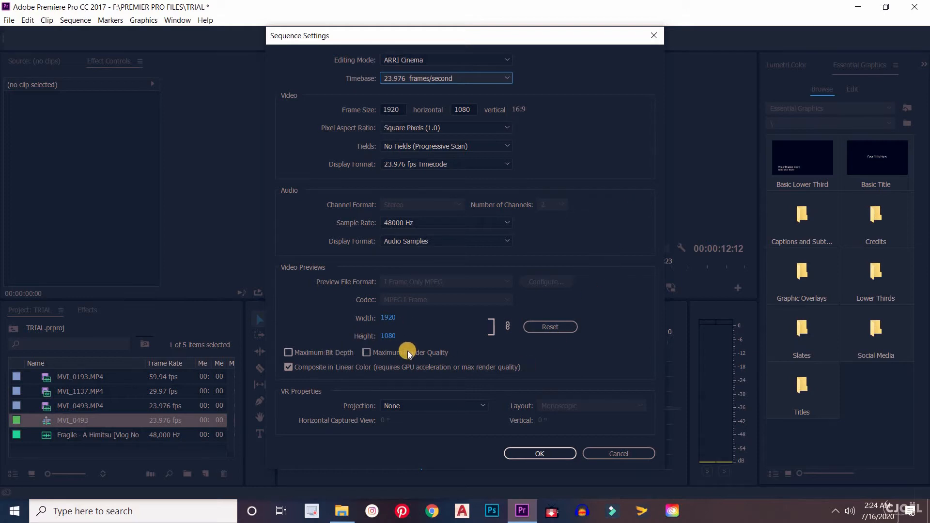
{"action": "left_click", "coordinate": [516, 453]}
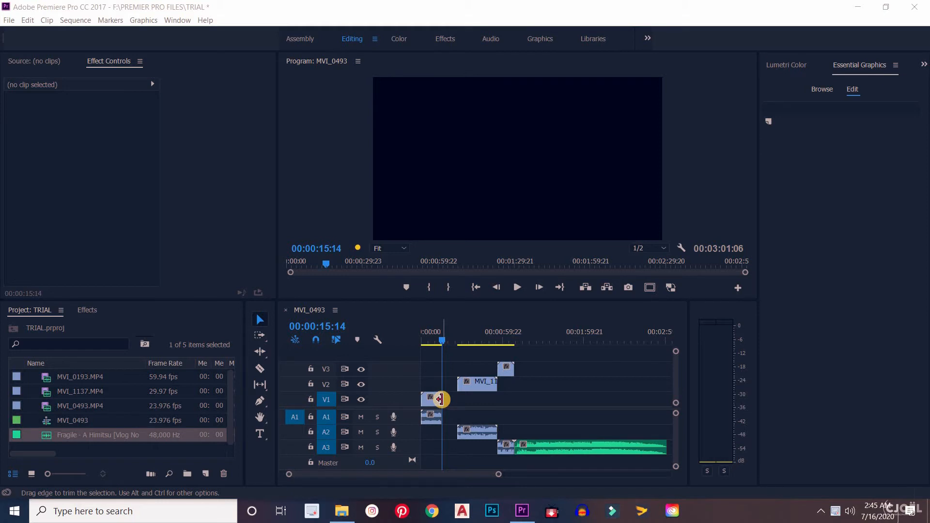
- Extend the end of the V1 clip to the start of the MVI_1137 clip on V2
{"action": "left_click_drag", "start_coordinate": [440, 399], "coordinate": [457, 399]}
{"action": "left_click_drag", "start_coordinate": [447, 342], "coordinate": [454, 345]}
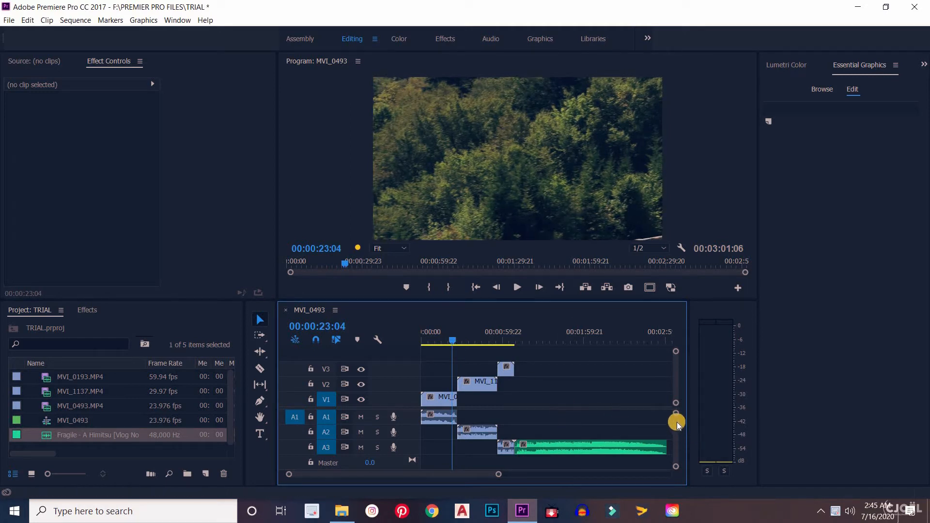
- Move the music clip from audio track A3 to the start of the sequence on a new track A4
{"action": "left_click_drag", "start_coordinate": [678, 424], "coordinate": [673, 440]}
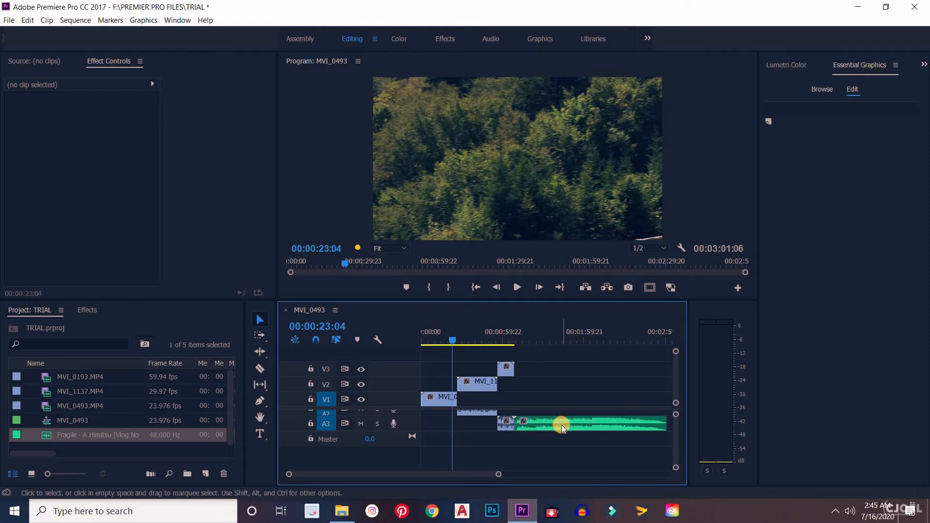
{"action": "left_click_drag", "start_coordinate": [560, 420], "coordinate": [477, 461]}
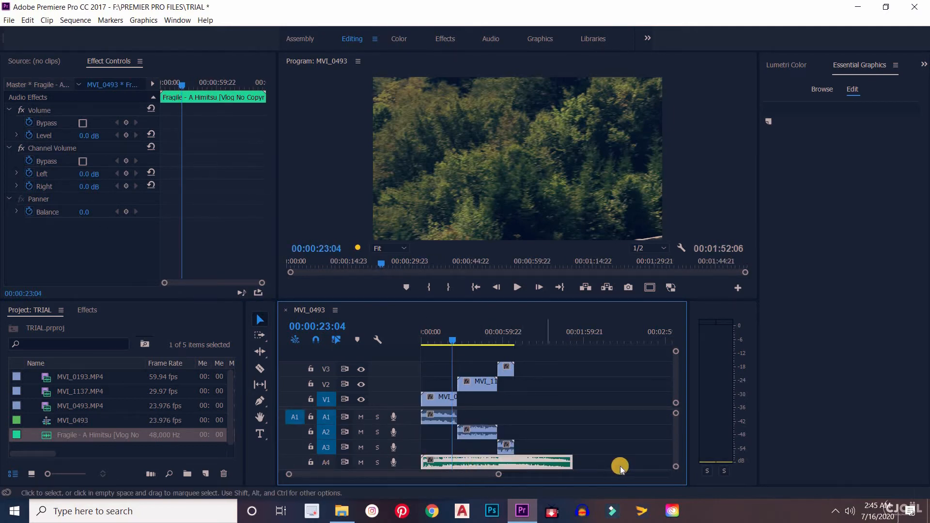
{"action": "scroll", "coordinate": [678, 382], "scroll_direction": "up", "scroll_amount": 2}
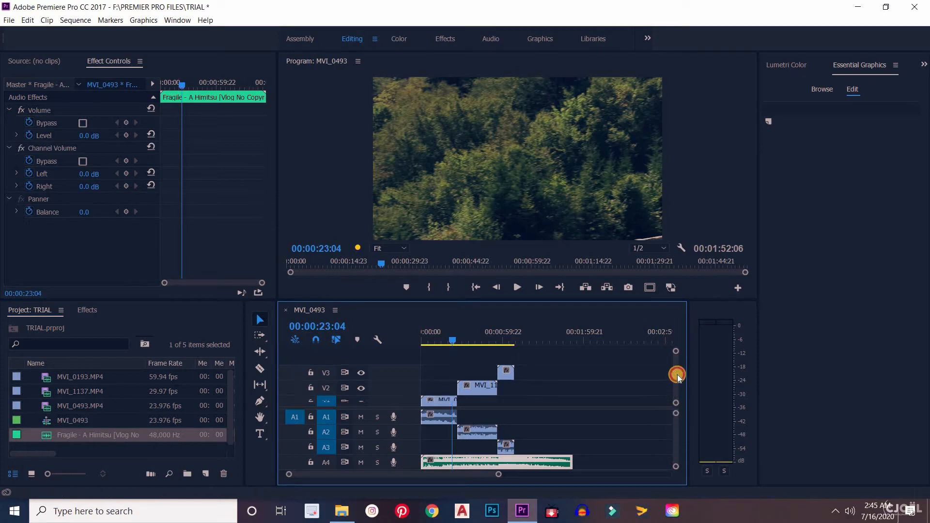
{"action": "left_click_drag", "start_coordinate": [678, 367], "coordinate": [672, 405]}
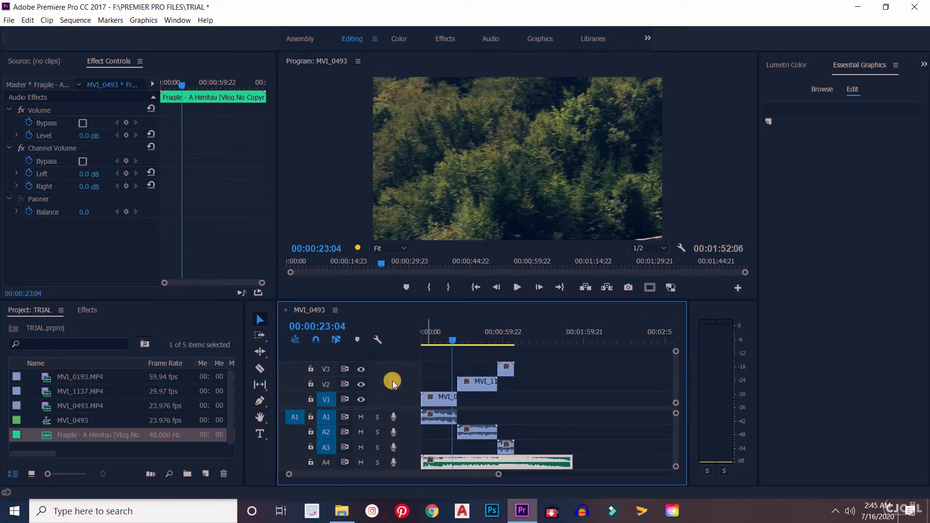
{"action": "left_click", "coordinate": [448, 342]}
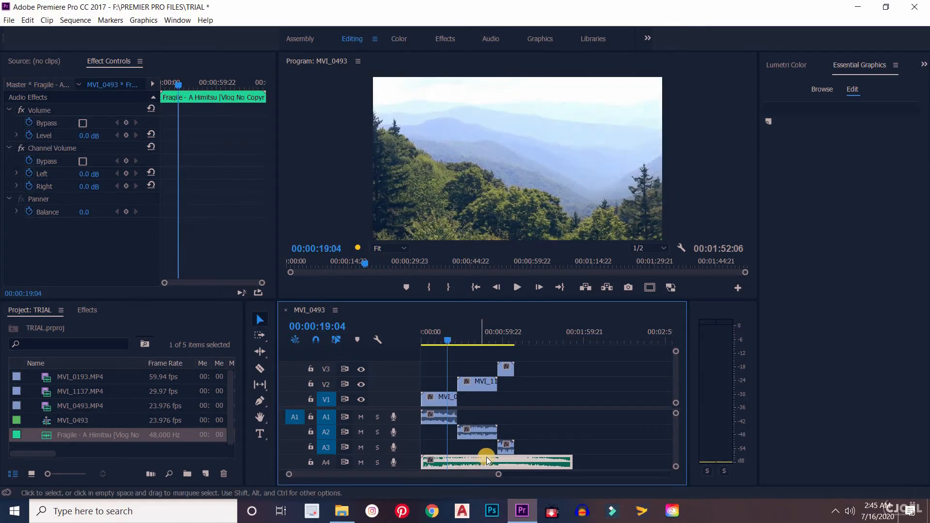
- Cut the A4 music clip where the last video clip ends and delete the excess part
{"action": "left_click", "coordinate": [534, 449]}
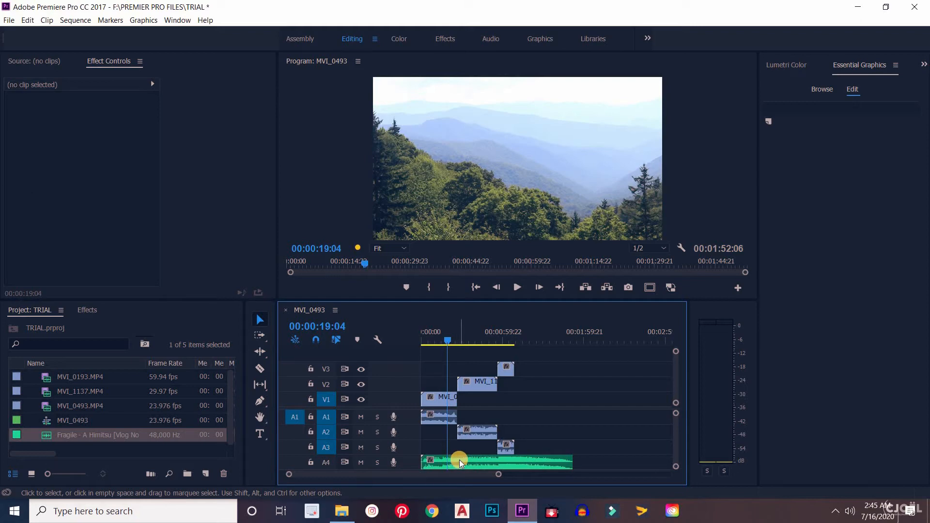
{"action": "left_click", "coordinate": [514, 460]}
{"action": "key", "text": "c"}
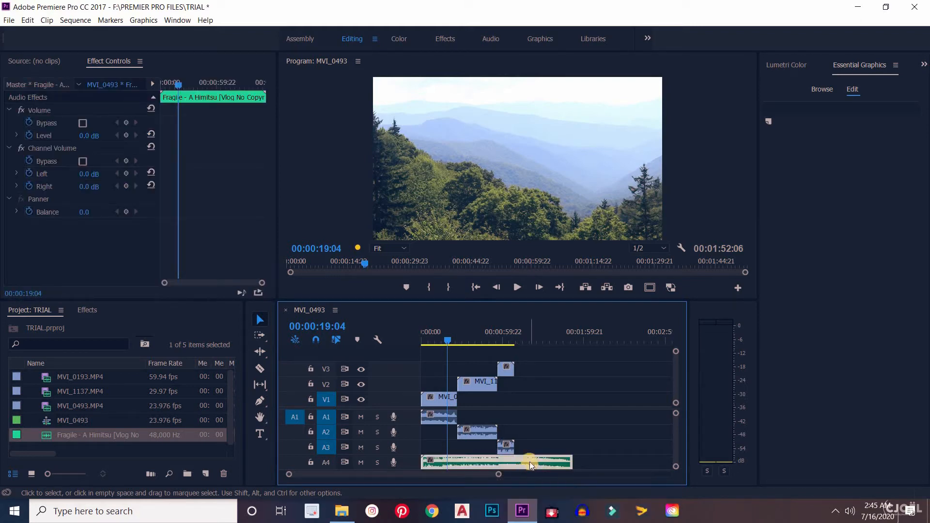
{"action": "left_click", "coordinate": [515, 461]}
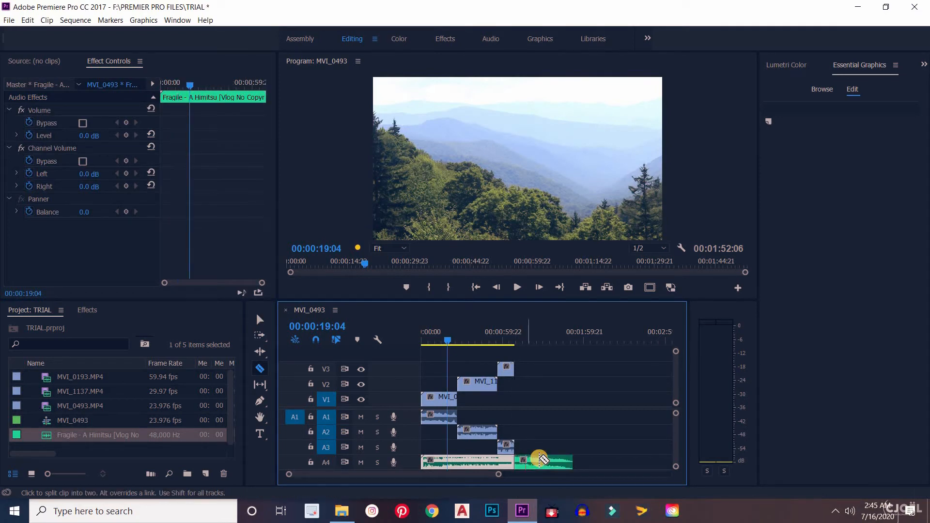
{"action": "key", "text": "v"}
{"action": "left_click", "coordinate": [549, 464]}
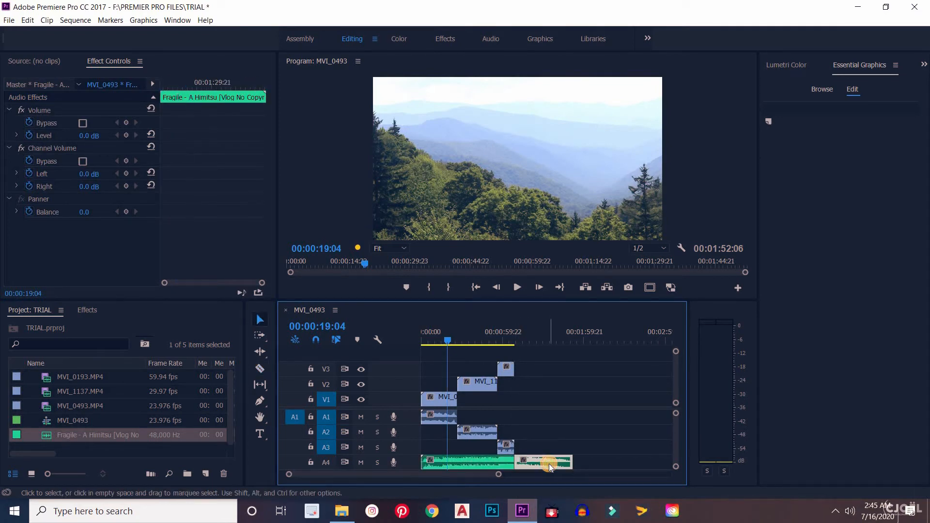
{"action": "key", "text": "Delete"}
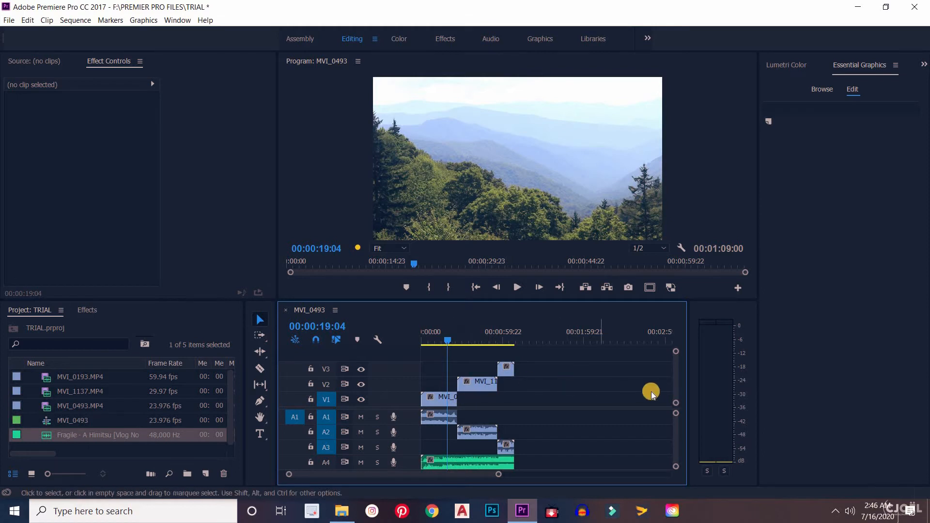
- Move the V3 clip to the start of the timeline above the V1 clip and preview how they overlap
{"action": "left_click", "coordinate": [678, 370]}
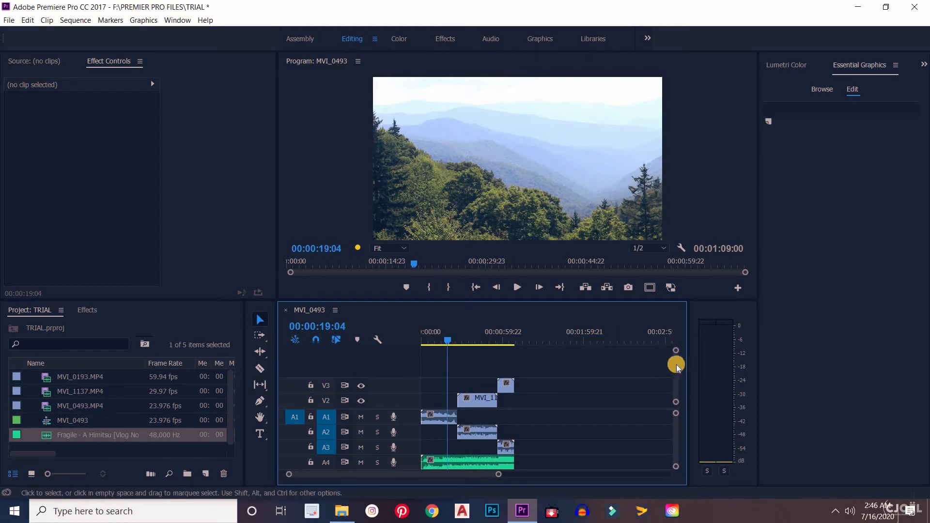
{"action": "left_click_drag", "start_coordinate": [676, 365], "coordinate": [675, 388]}
{"action": "left_click_drag", "start_coordinate": [507, 373], "coordinate": [432, 371]}
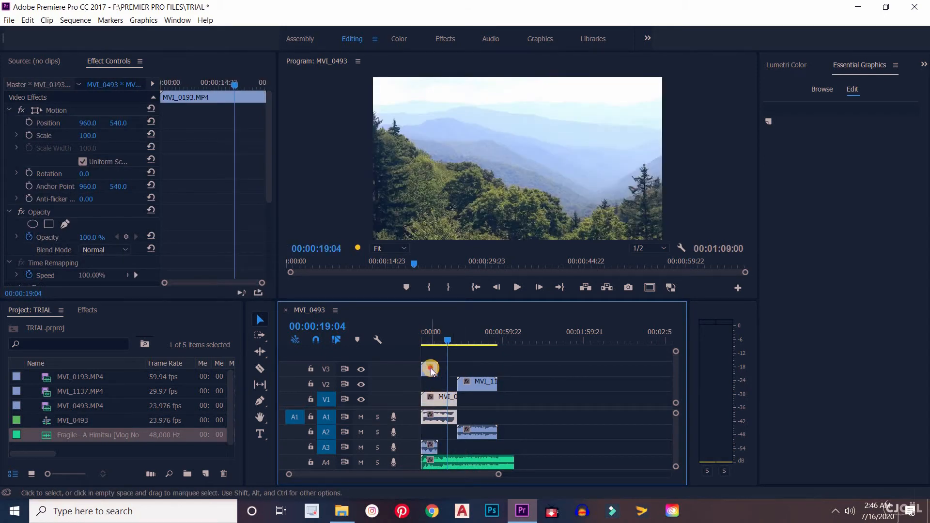
{"action": "left_click_drag", "start_coordinate": [448, 340], "coordinate": [435, 354]}
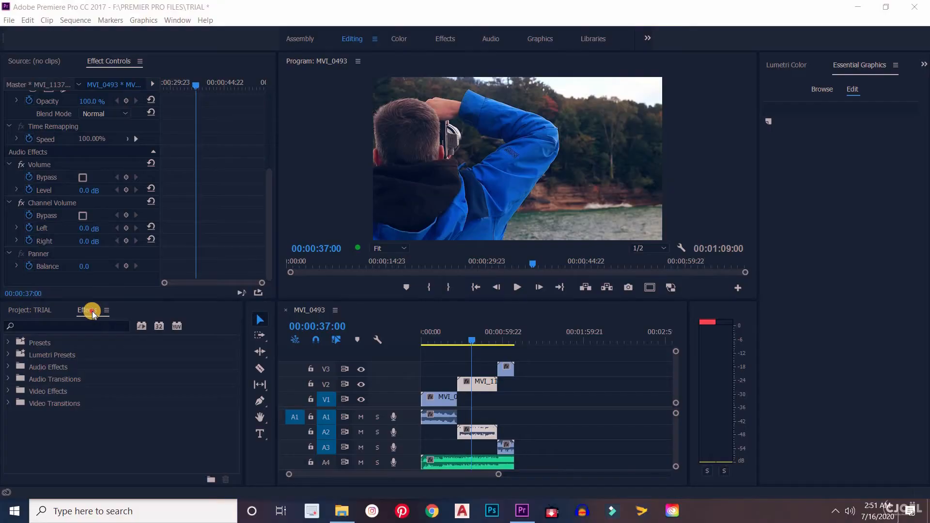
- Apply the Leave Color video effect from the Color Correction group to the MVI_1137 clip on V2
{"action": "left_click", "coordinate": [90, 309]}
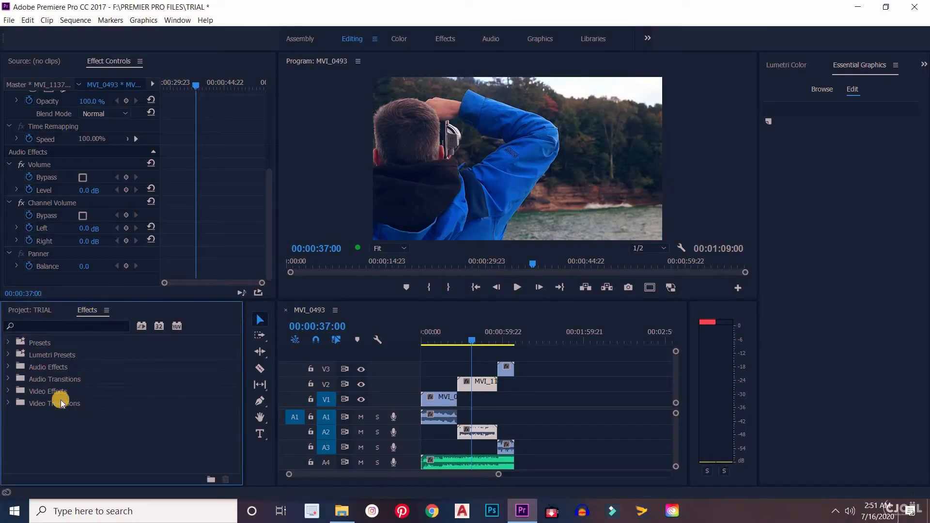
{"action": "left_click", "coordinate": [9, 391]}
{"action": "scroll", "coordinate": [139, 387], "scroll_direction": "down", "scroll_amount": 2}
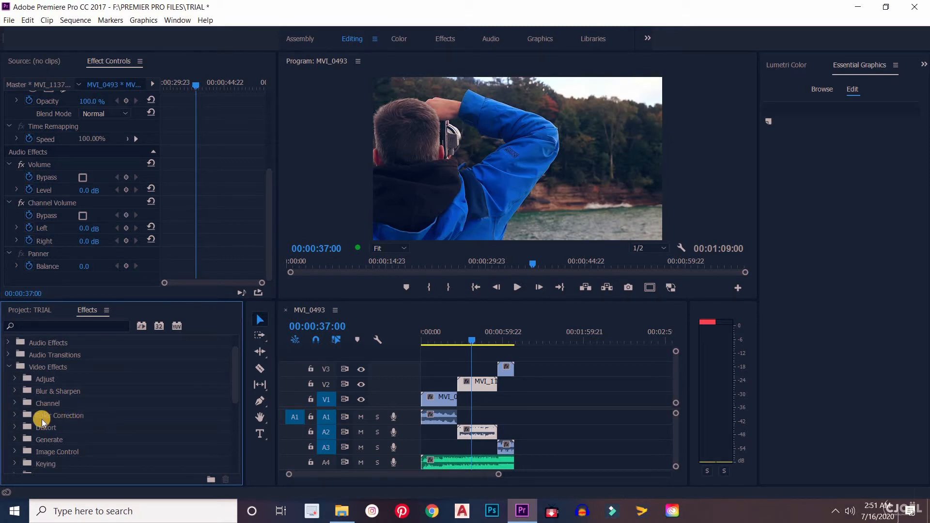
{"action": "left_click", "coordinate": [15, 416]}
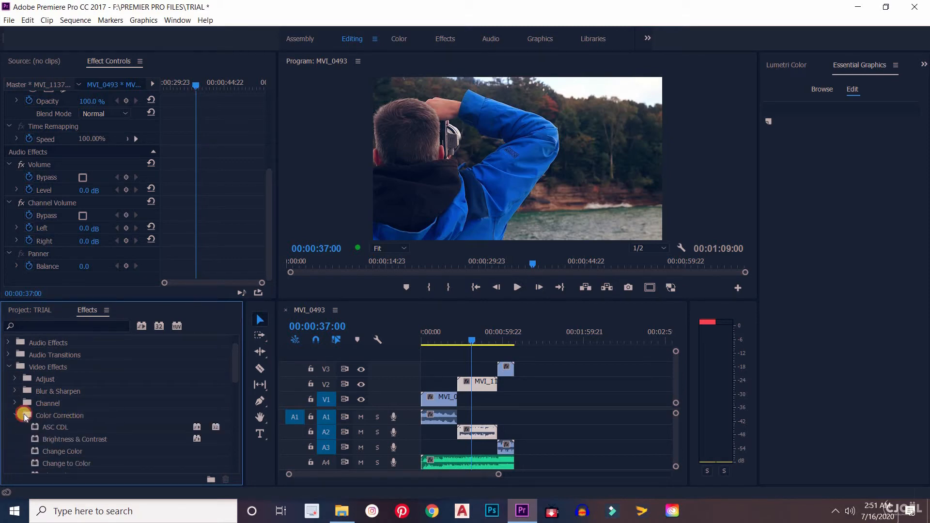
{"action": "scroll", "coordinate": [137, 397], "scroll_direction": "down", "scroll_amount": 4}
{"action": "scroll", "coordinate": [137, 397], "scroll_direction": "down", "scroll_amount": 4}
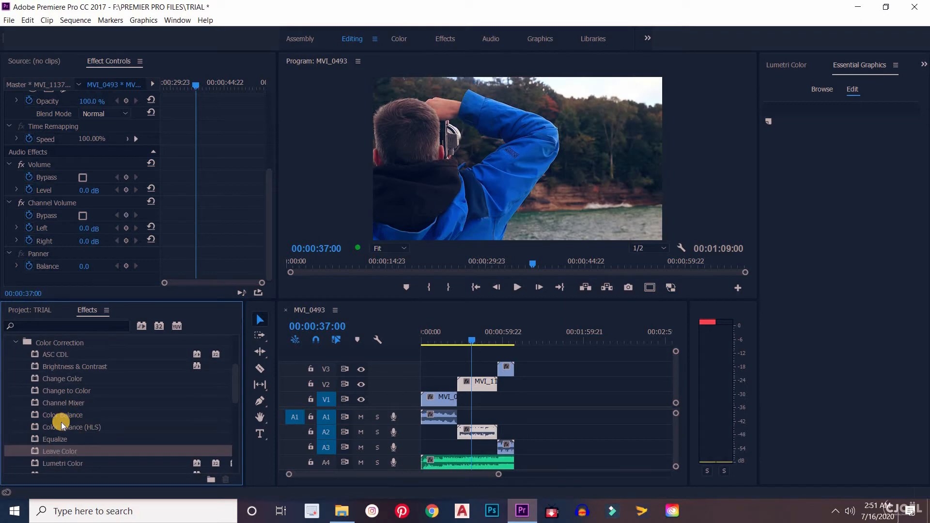
{"action": "left_click_drag", "start_coordinate": [45, 426], "coordinate": [468, 390]}
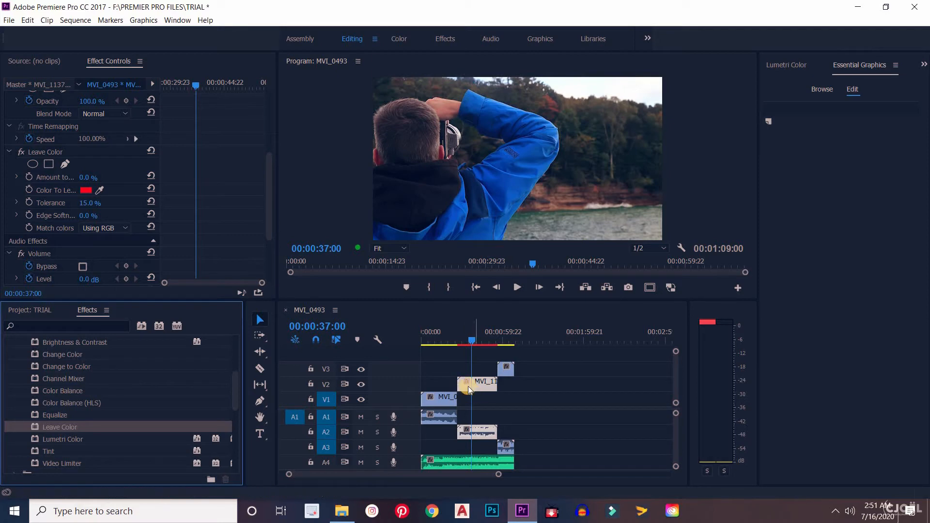
- Sample the blue of the man's jacket in the preview as the Leave Color effect's Color To Leave
{"action": "left_click_drag", "start_coordinate": [269, 161], "coordinate": [243, 77]}
{"action": "left_click_drag", "start_coordinate": [113, 59], "coordinate": [149, 58]}
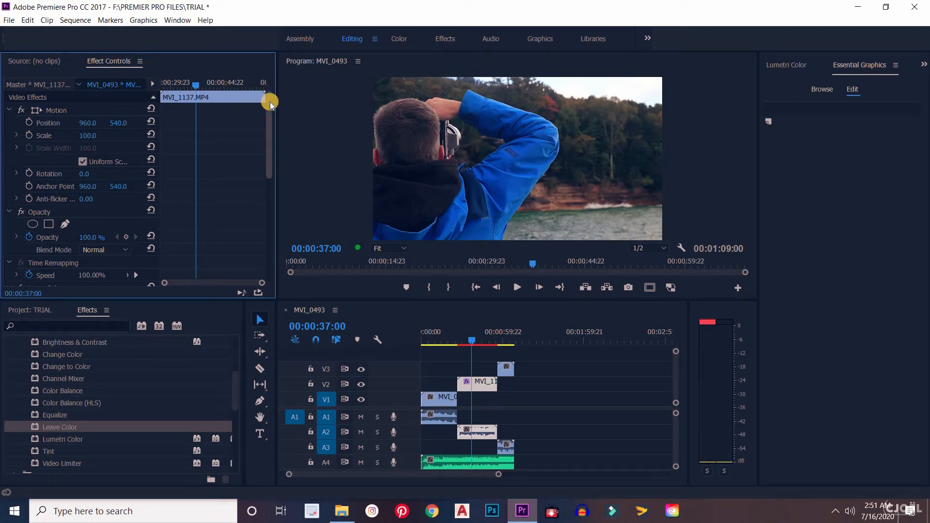
{"action": "scroll", "coordinate": [215, 136], "scroll_direction": "down", "scroll_amount": 2}
{"action": "scroll", "coordinate": [215, 137], "scroll_direction": "down", "scroll_amount": 4}
{"action": "scroll", "coordinate": [215, 136], "scroll_direction": "down", "scroll_amount": 4}
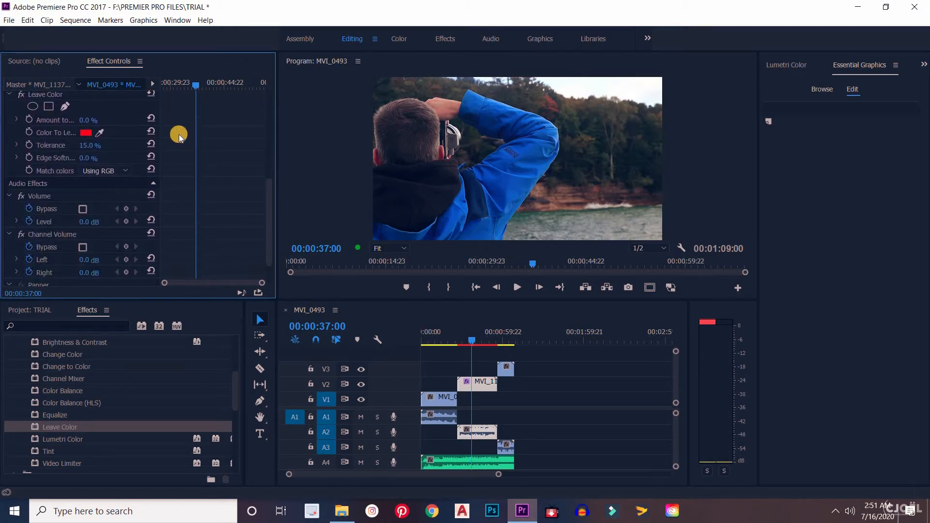
{"action": "scroll", "coordinate": [178, 134], "scroll_direction": "up", "scroll_amount": 2}
{"action": "left_click", "coordinate": [46, 118]}
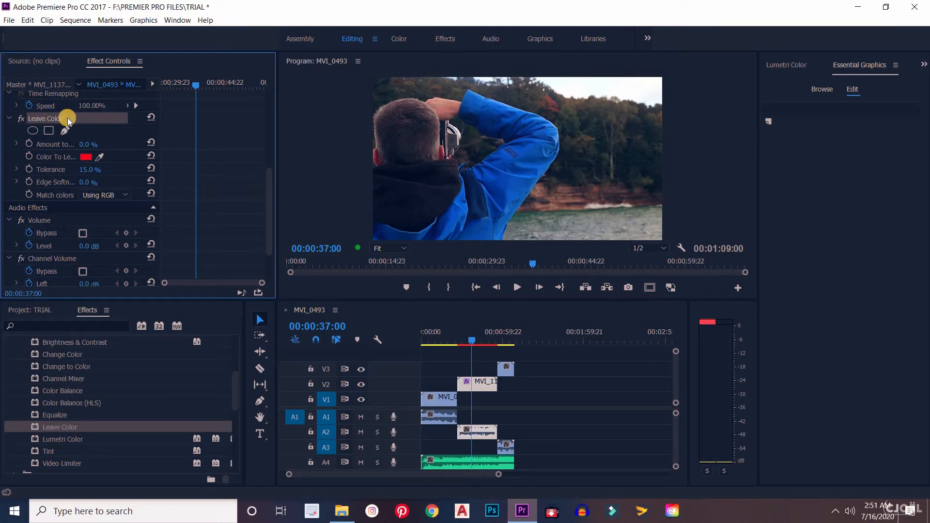
{"action": "left_click_drag", "start_coordinate": [83, 140], "coordinate": [102, 147]}
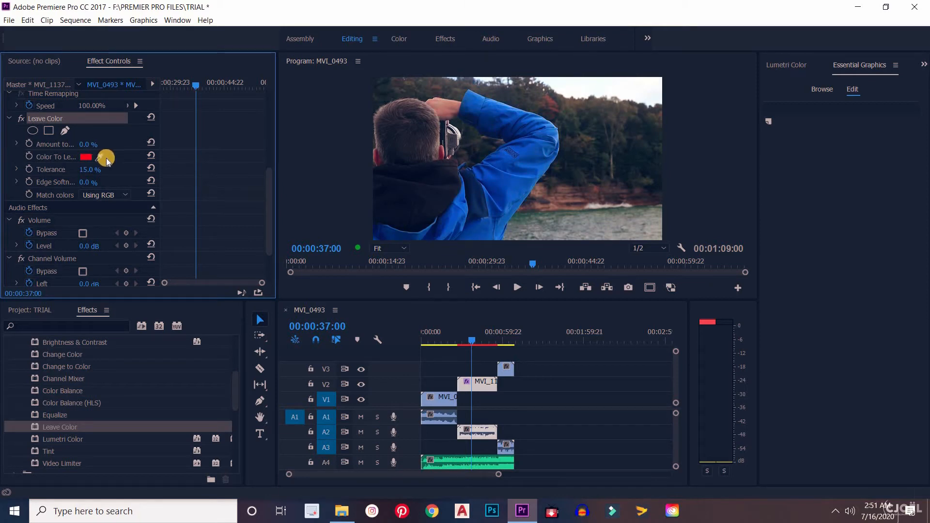
{"action": "left_click", "coordinate": [101, 158]}
{"action": "left_click_drag", "start_coordinate": [107, 155], "coordinate": [485, 183]}
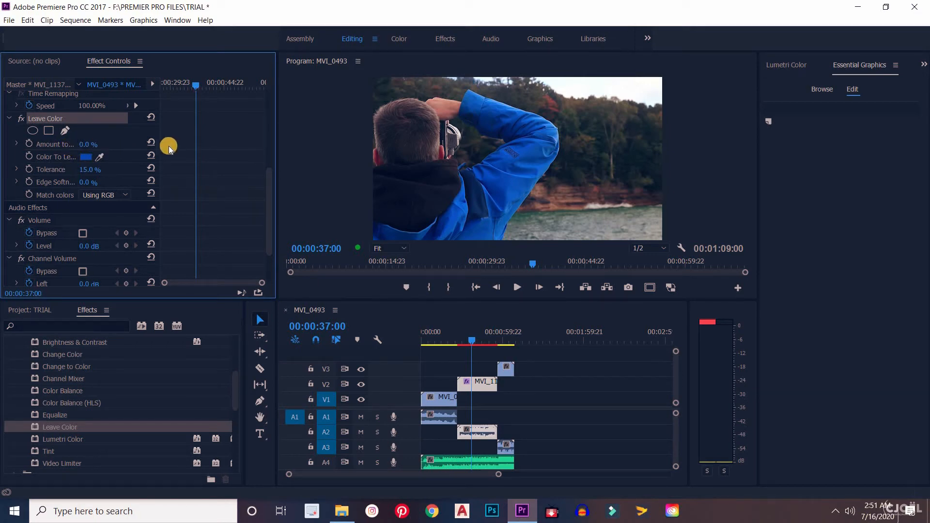
- Set Leave Color's Amount to Decolor to 100% and scrub through the MVI_1137 clip to preview the effect
{"action": "left_click_drag", "start_coordinate": [156, 149], "coordinate": [247, 150]}
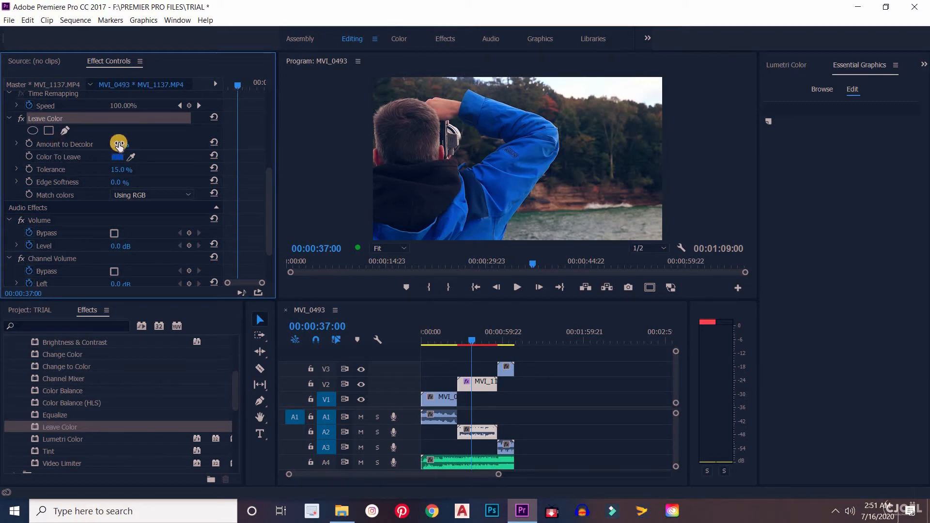
{"action": "left_click_drag", "start_coordinate": [119, 145], "coordinate": [214, 153]}
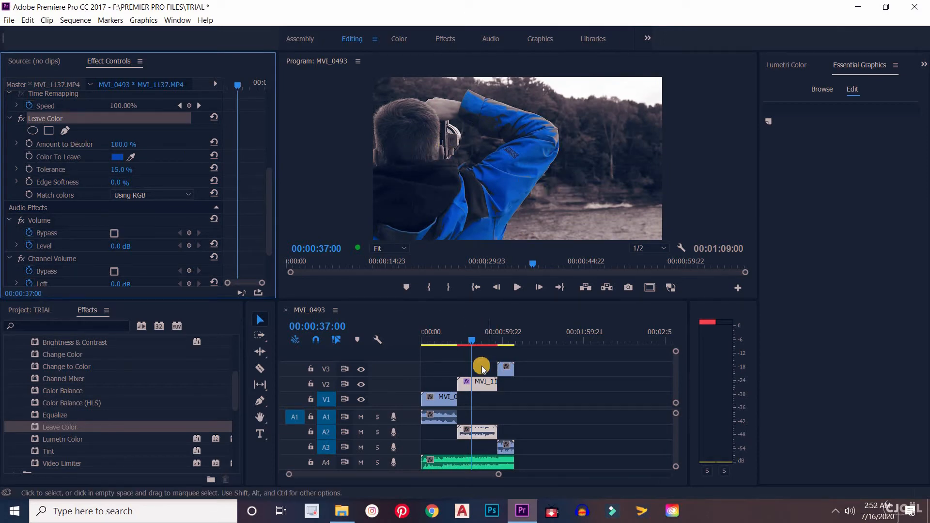
{"action": "left_click", "coordinate": [481, 341]}
{"action": "left_click_drag", "start_coordinate": [481, 341], "coordinate": [468, 345]}
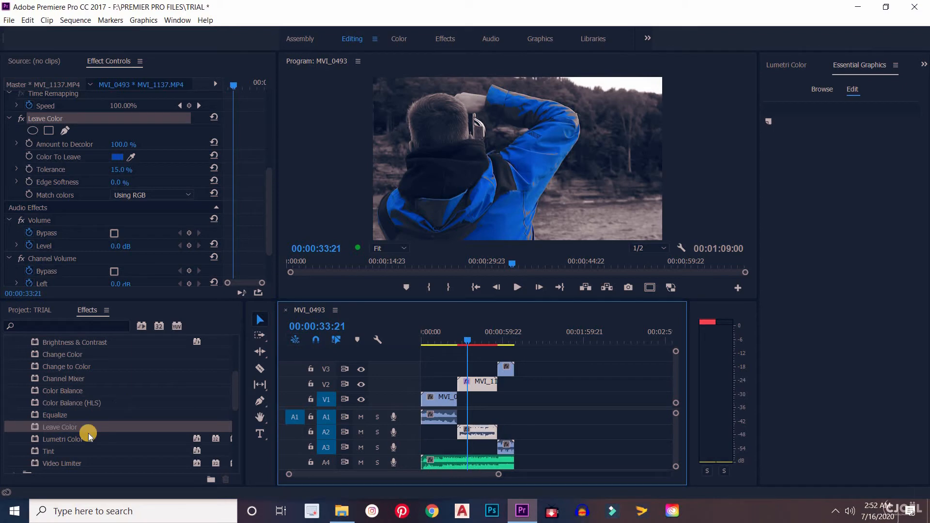
- Browse the available video effects, including the Color Correction and Transform groups
{"action": "scroll", "coordinate": [112, 392], "scroll_direction": "up", "scroll_amount": 3}
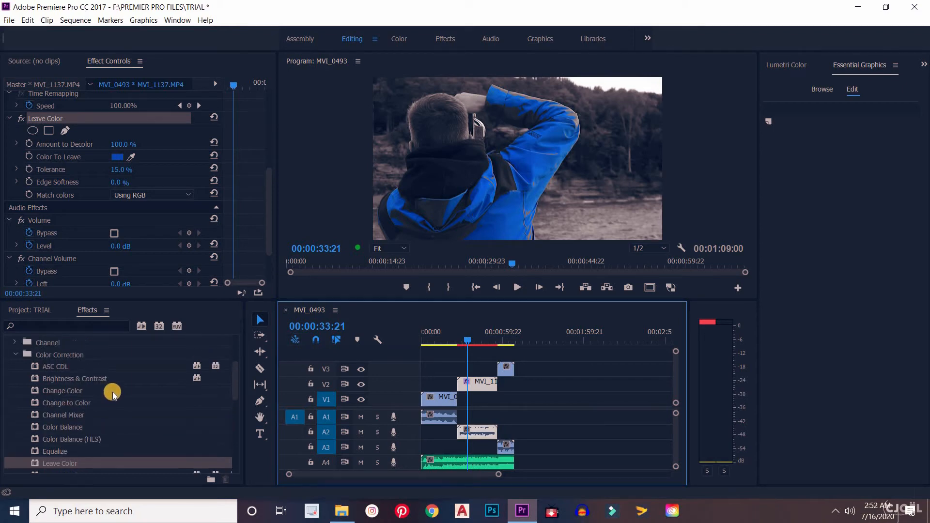
{"action": "scroll", "coordinate": [112, 391], "scroll_direction": "up", "scroll_amount": 2}
{"action": "left_click", "coordinate": [78, 405]}
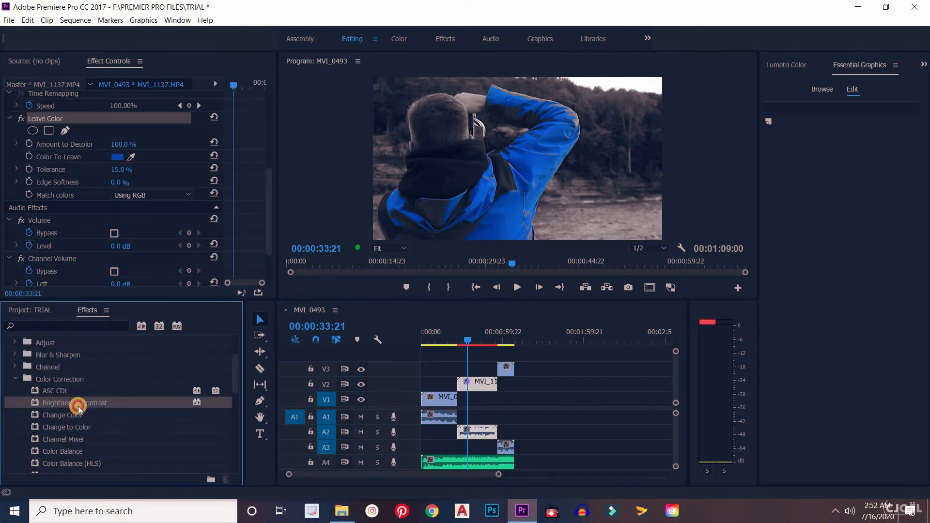
{"action": "scroll", "coordinate": [112, 397], "scroll_direction": "down", "scroll_amount": 5}
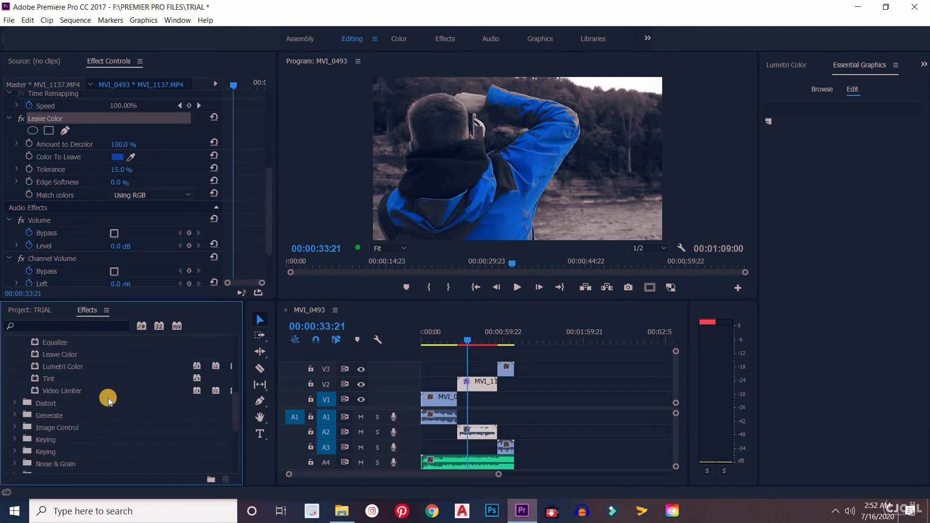
{"action": "scroll", "coordinate": [109, 398], "scroll_direction": "down", "scroll_amount": 5}
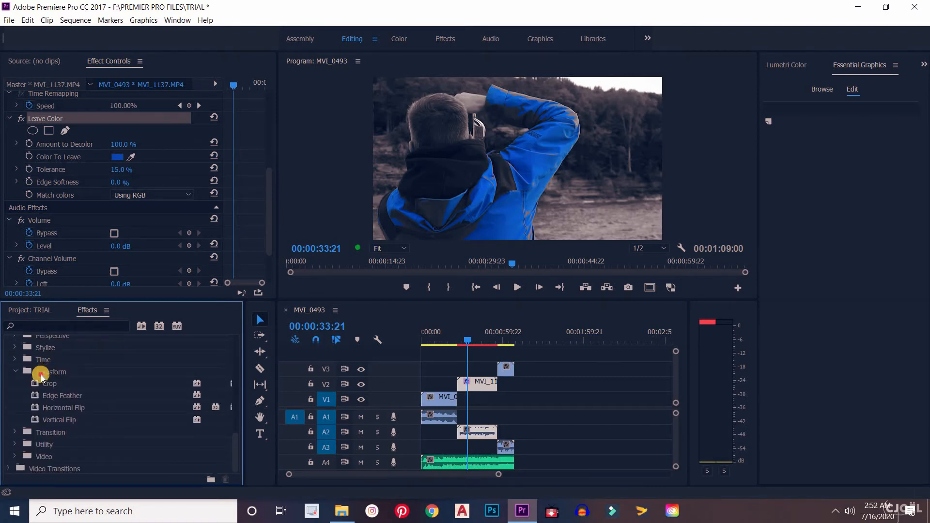
{"action": "left_click", "coordinate": [51, 382]}
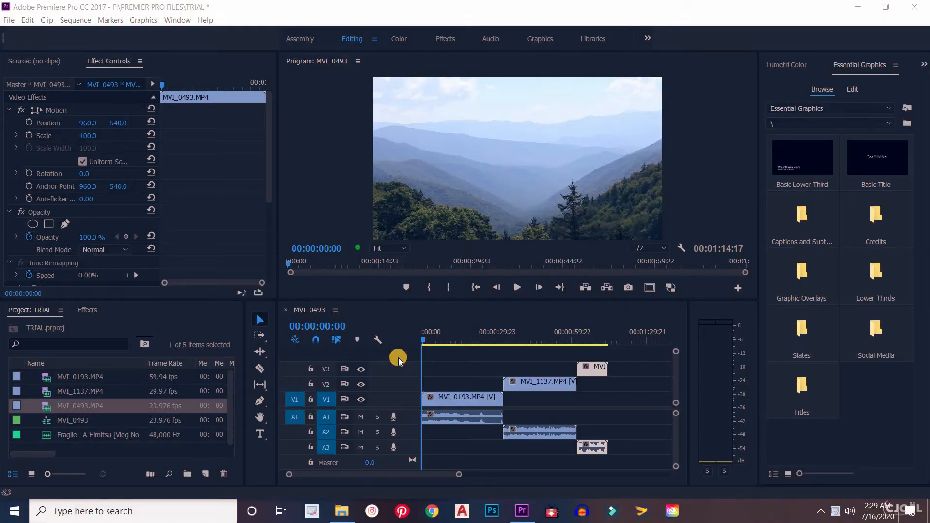
- Set the MVI_0193 clip on V1 to 50% speed, reversed, with audio pitch maintained and Optical Flow time interpolation
{"action": "right_click", "coordinate": [452, 400]}
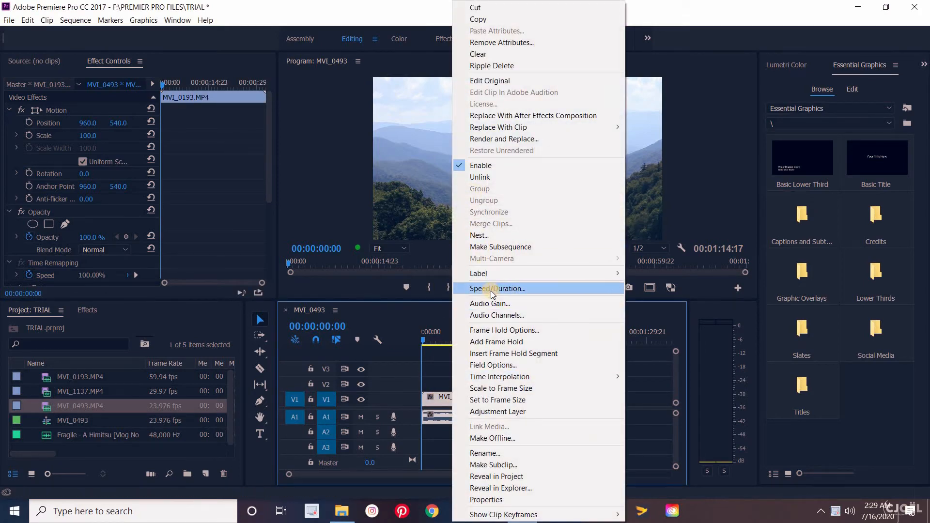
{"action": "left_click", "coordinate": [490, 291]}
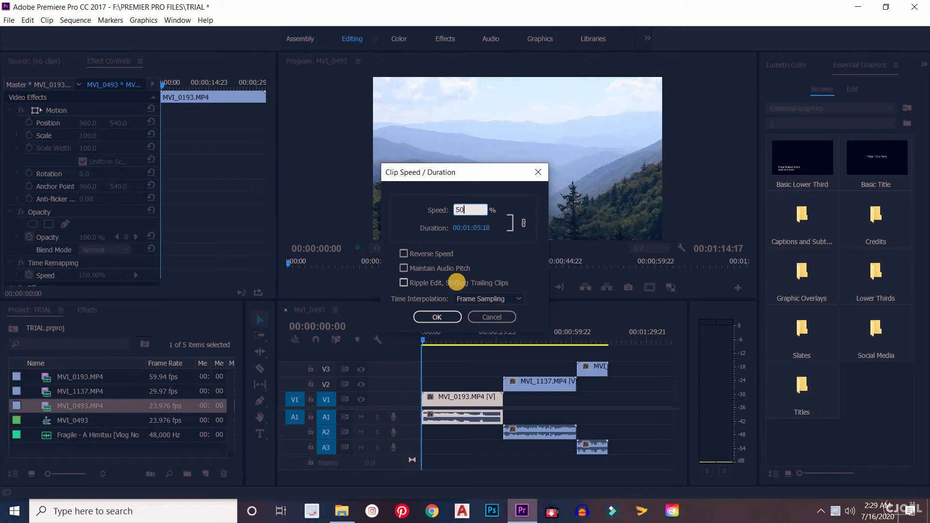
{"action": "left_click", "coordinate": [404, 253]}
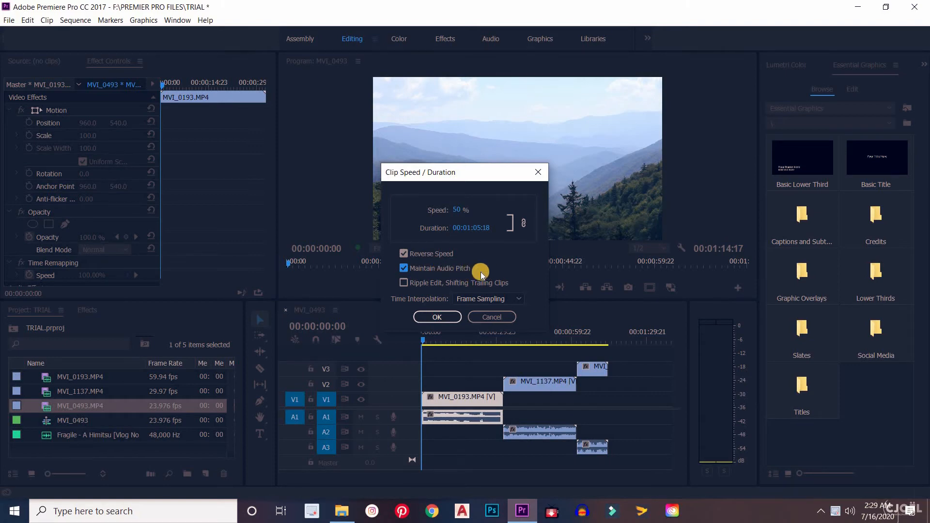
{"action": "left_click", "coordinate": [502, 297]}
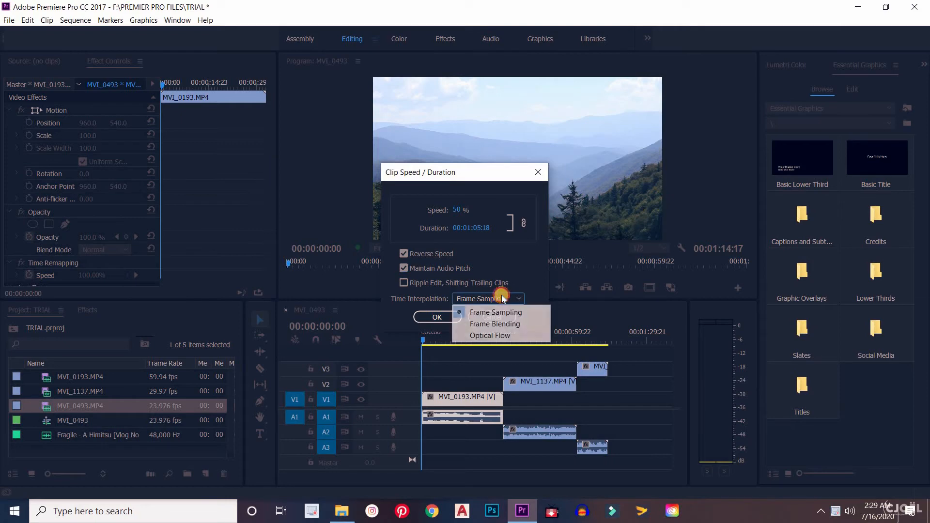
{"action": "left_click", "coordinate": [492, 336]}
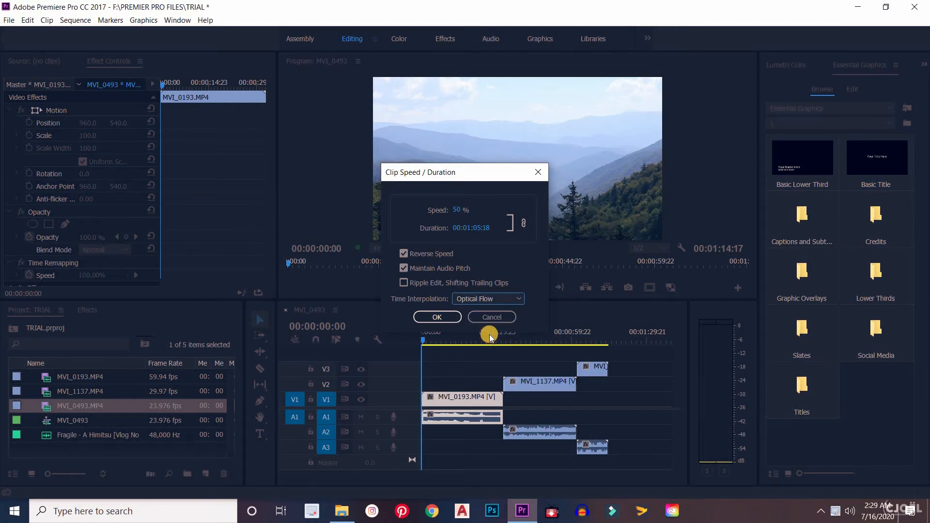
{"action": "left_click", "coordinate": [511, 298]}
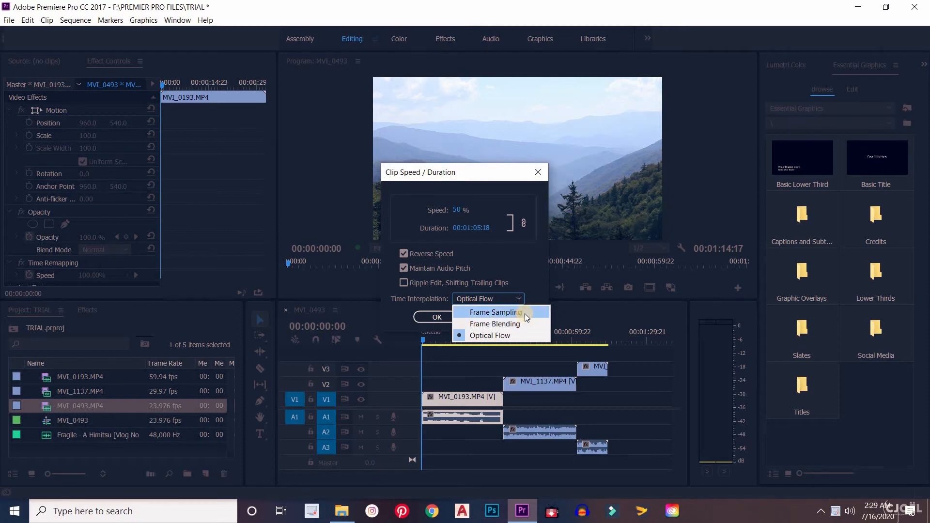
{"action": "left_click", "coordinate": [516, 281]}
{"action": "left_click", "coordinate": [410, 285]}
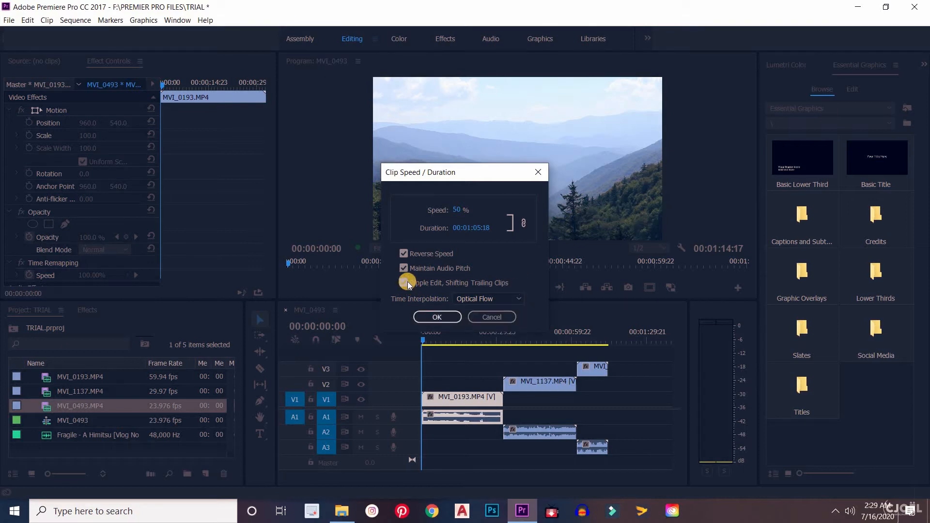
{"action": "left_click", "coordinate": [441, 318]}
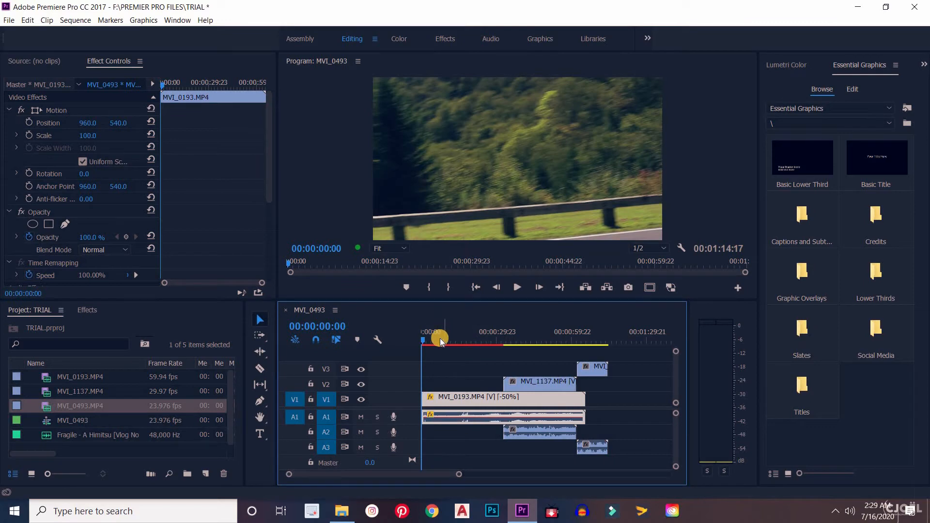
- Speed up the MVI_0493 clip on V3 and scrub over it to preview the faster playback
{"action": "mouse_move", "coordinate": [619, 383]}
{"action": "left_mouse_down"}
{"action": "mouse_move", "coordinate": [548, 359]}
{"action": "mouse_move", "coordinate": [621, 386]}
{"action": "left_mouse_up"}
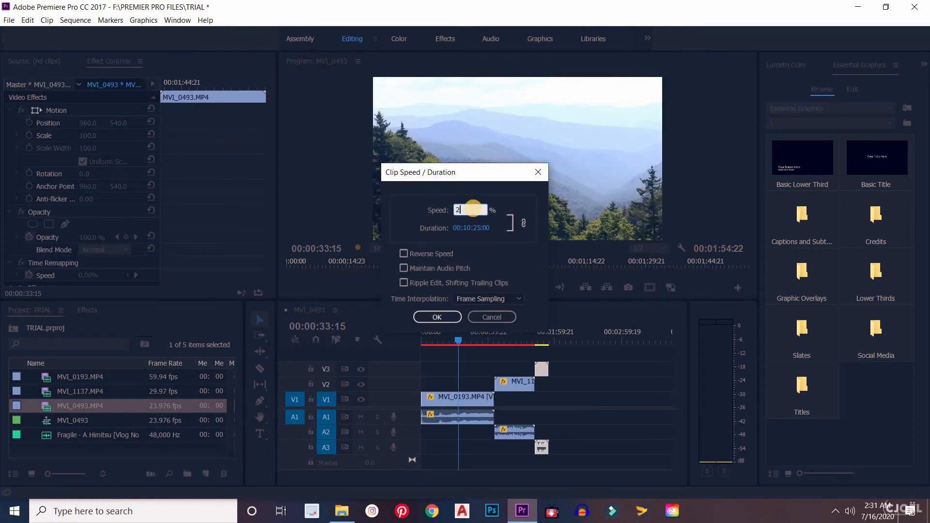
{"action": "key", "text": "Return"}
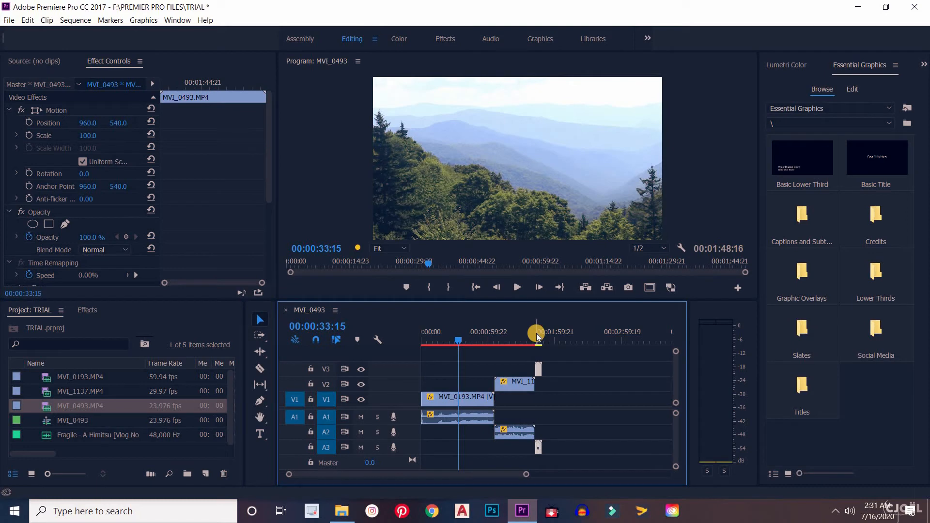
{"action": "left_click", "coordinate": [536, 339]}
{"action": "left_click_drag", "start_coordinate": [535, 344], "coordinate": [541, 344]}
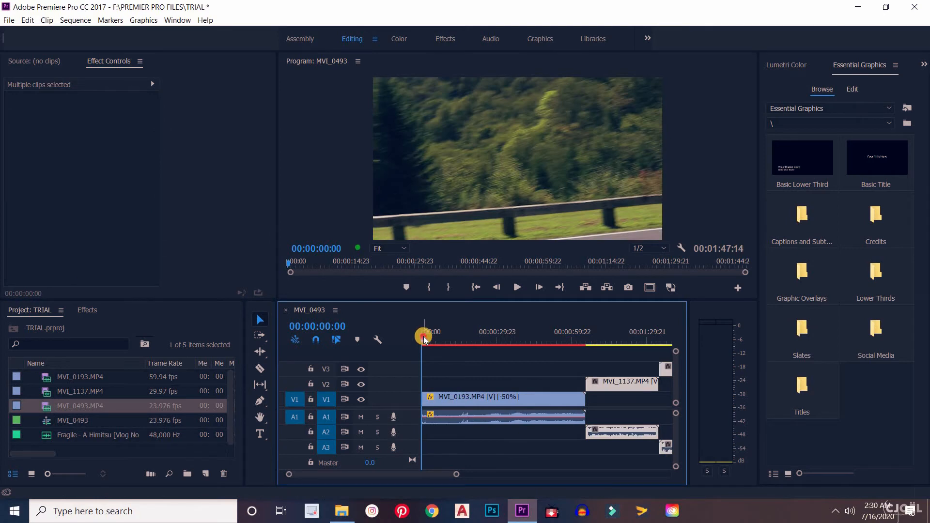
- Scrub through the reversed MVI_0193 clip and the following MVI_1137 clip to preview their playback
{"action": "left_click_drag", "start_coordinate": [423, 337], "coordinate": [469, 341]}
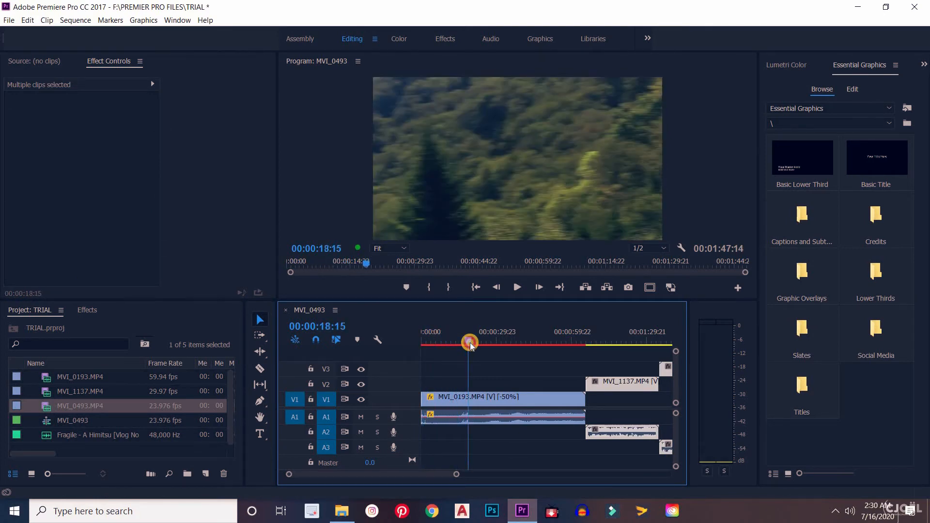
{"action": "left_click_drag", "start_coordinate": [458, 476], "coordinate": [527, 474]}
{"action": "left_click", "coordinate": [536, 403]}
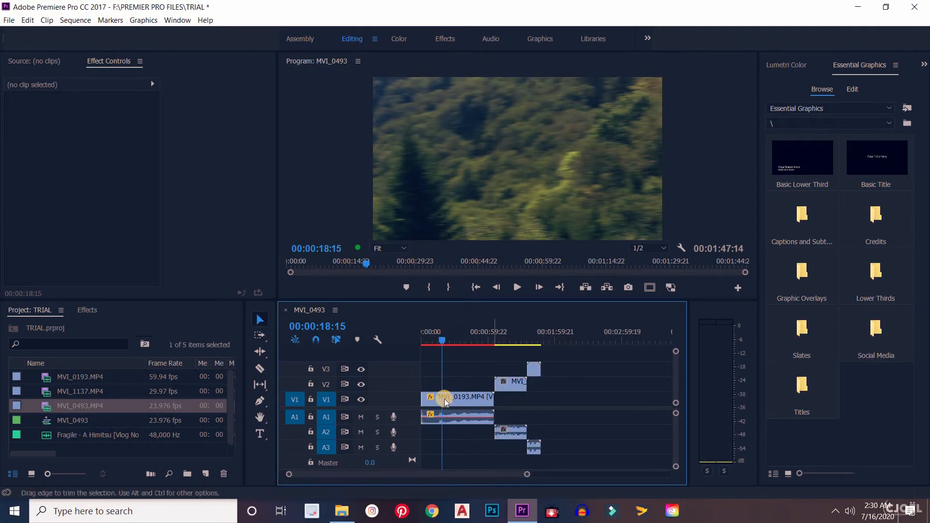
{"action": "left_click", "coordinate": [503, 330]}
{"action": "left_click_drag", "start_coordinate": [502, 344], "coordinate": [457, 342]}
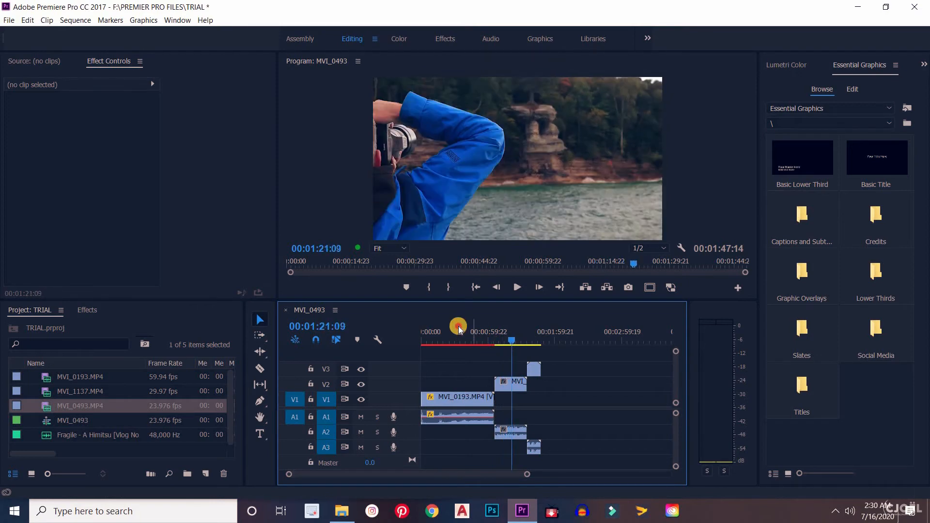
- Review the MVI_0193 clip's speed and duration settings and accept them
{"action": "left_click", "coordinate": [450, 400]}
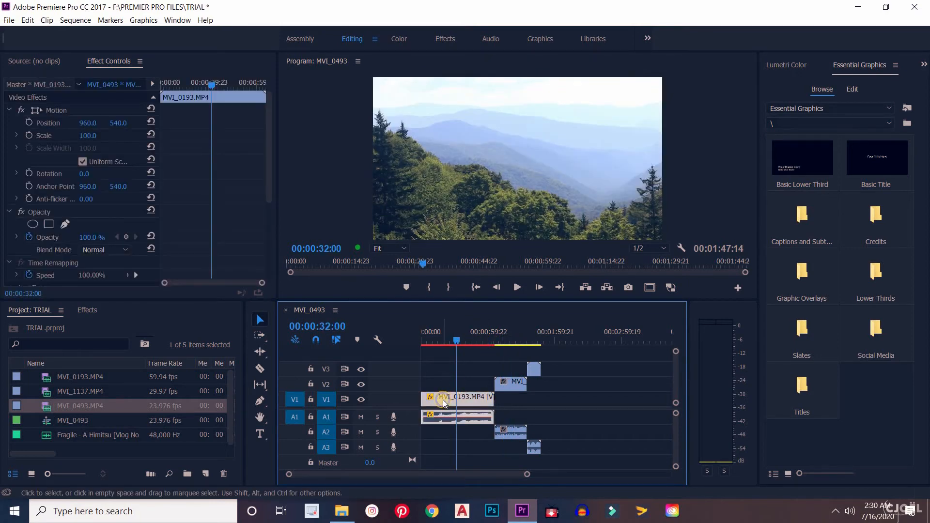
{"action": "right_click", "coordinate": [445, 404]}
{"action": "left_click", "coordinate": [480, 290]}
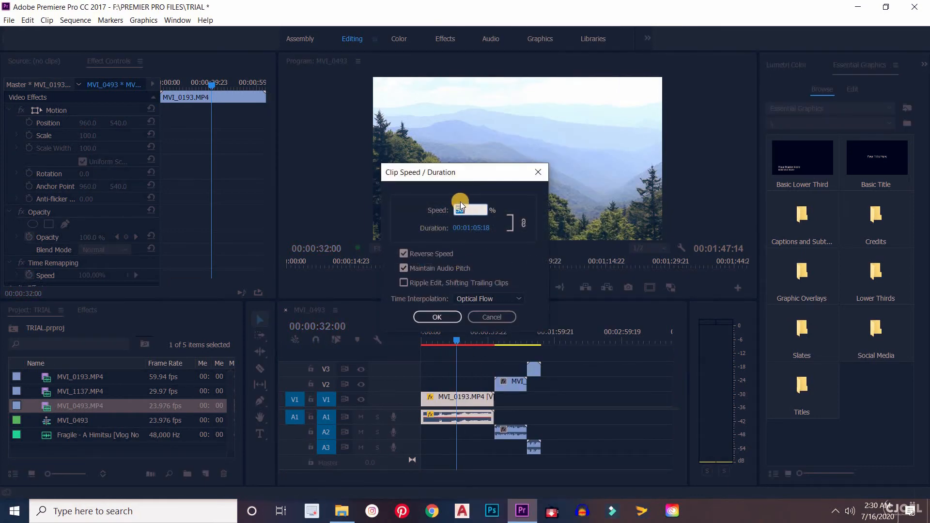
{"action": "left_click", "coordinate": [447, 317]}
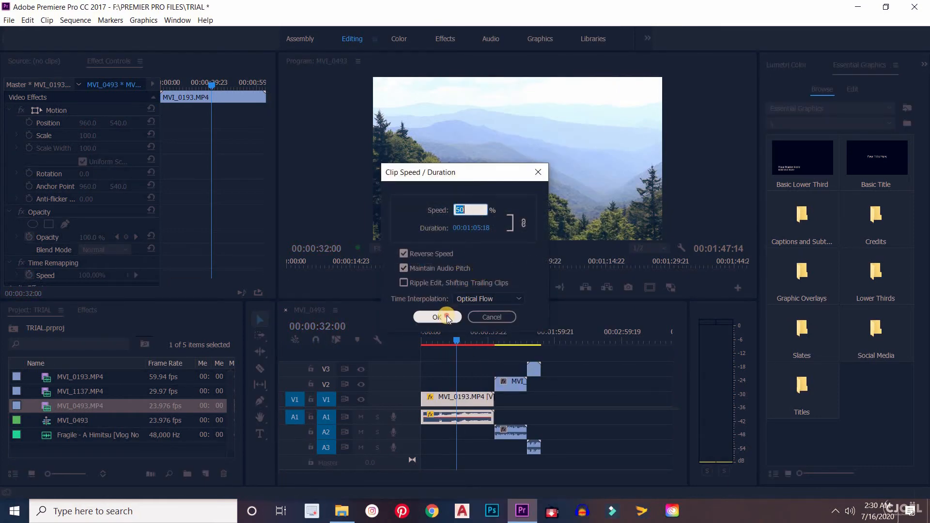
- Set the MVI_1137 clip on V2 to 80% speed with Optical Flow time interpolation
{"action": "right_click", "coordinate": [511, 387]}
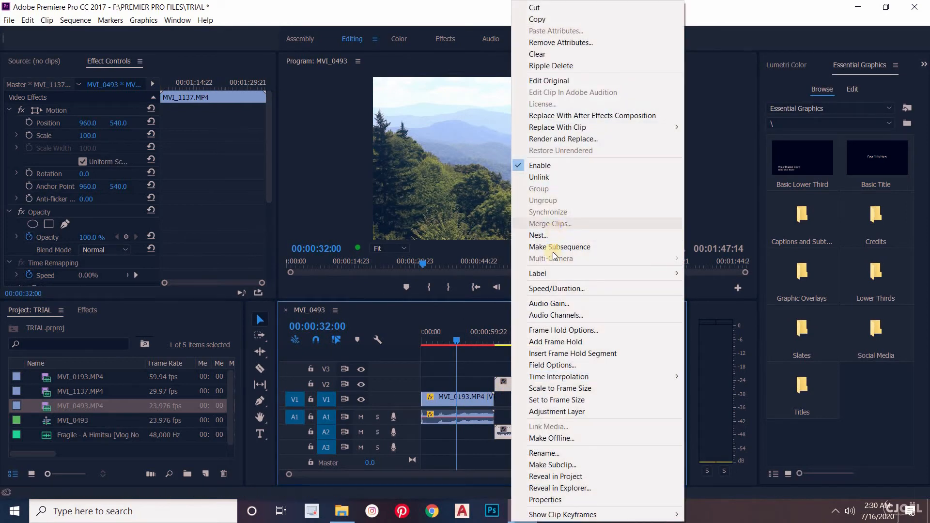
{"action": "left_click", "coordinate": [552, 289]}
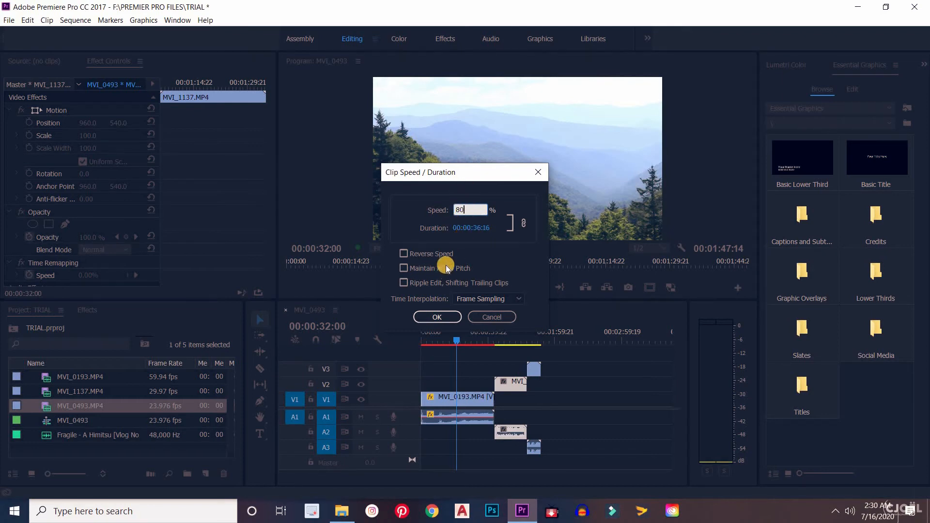
{"action": "left_click", "coordinate": [436, 318]}
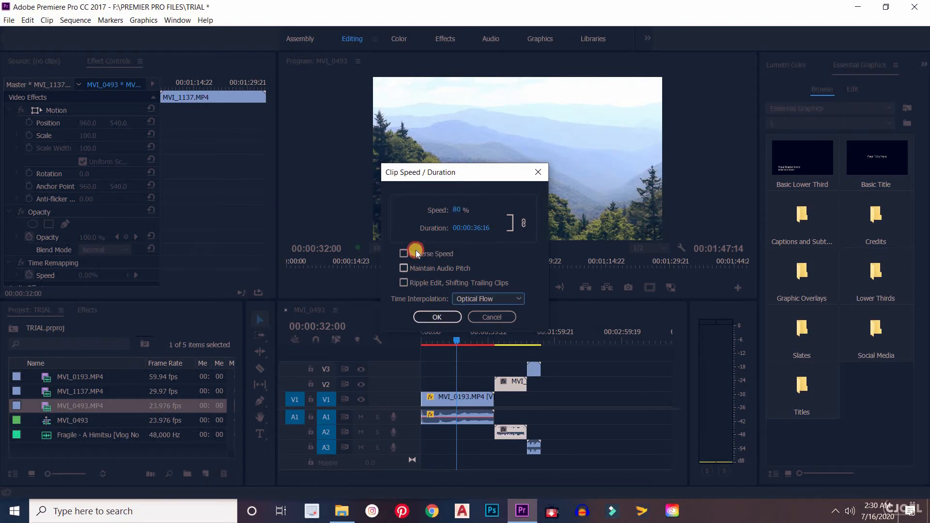
{"action": "left_click", "coordinate": [436, 316]}
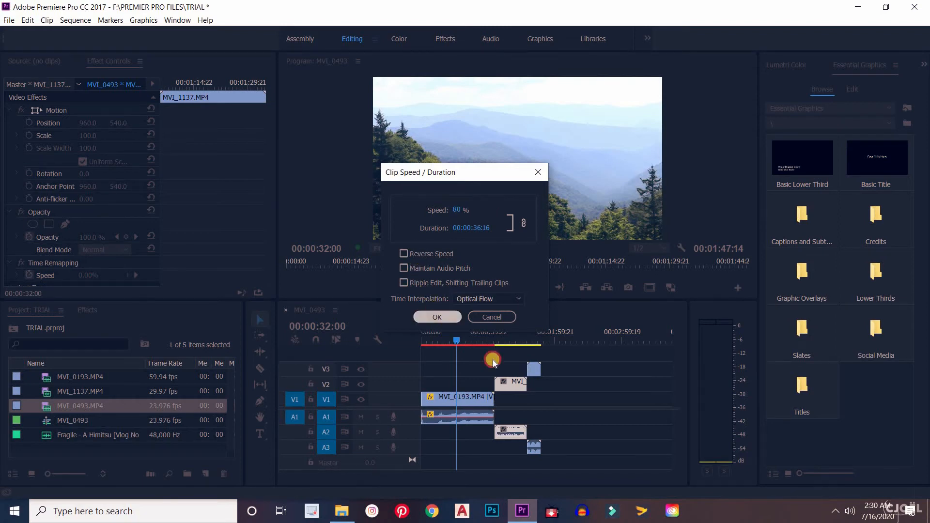
- Shift the MVI_0493 clip on V3 to follow the end of MVI_1137 and scrub the sequence to preview the clips
{"action": "left_click_drag", "start_coordinate": [537, 368], "coordinate": [543, 371]}
{"action": "left_click", "coordinate": [539, 342]}
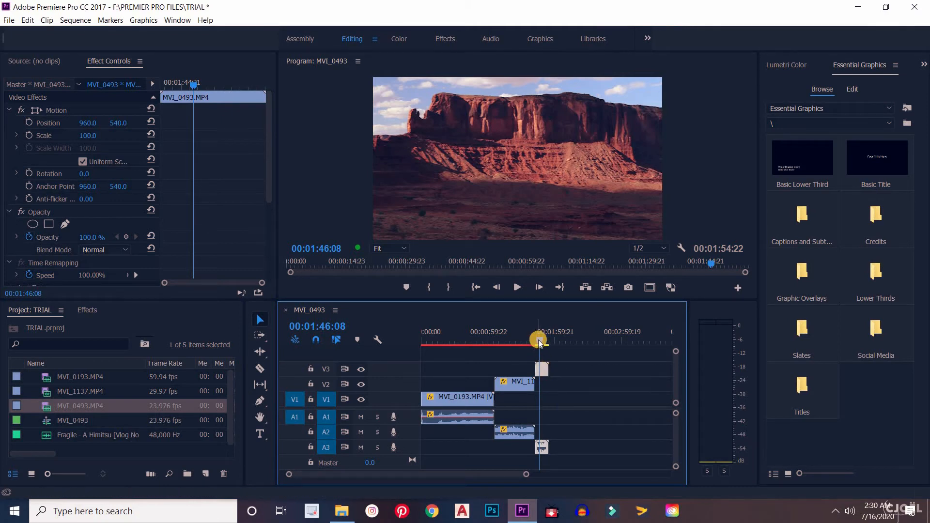
{"action": "left_click_drag", "start_coordinate": [538, 340], "coordinate": [548, 347]}
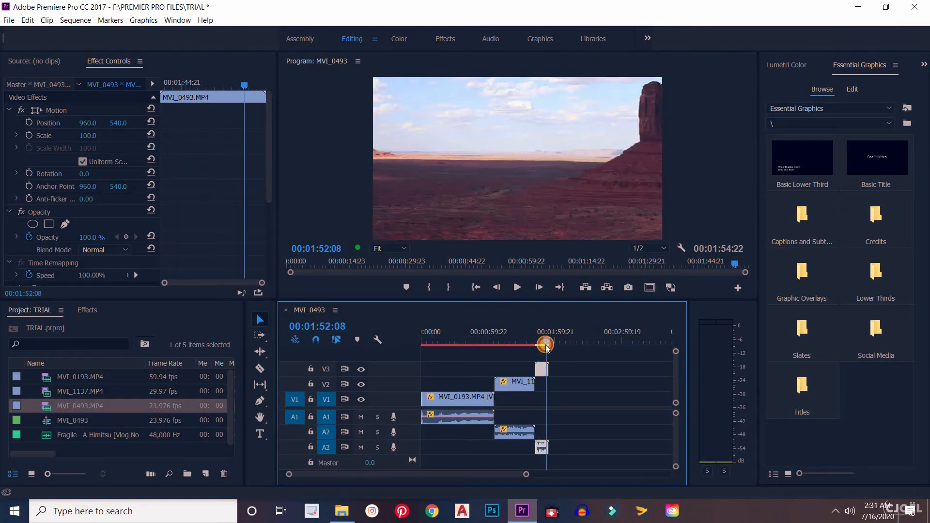
{"action": "left_click", "coordinate": [466, 393]}
{"action": "mouse_move", "coordinate": [448, 338]}
{"action": "left_mouse_down"}
{"action": "mouse_move", "coordinate": [454, 330]}
{"action": "mouse_move", "coordinate": [458, 339]}
{"action": "left_mouse_up"}
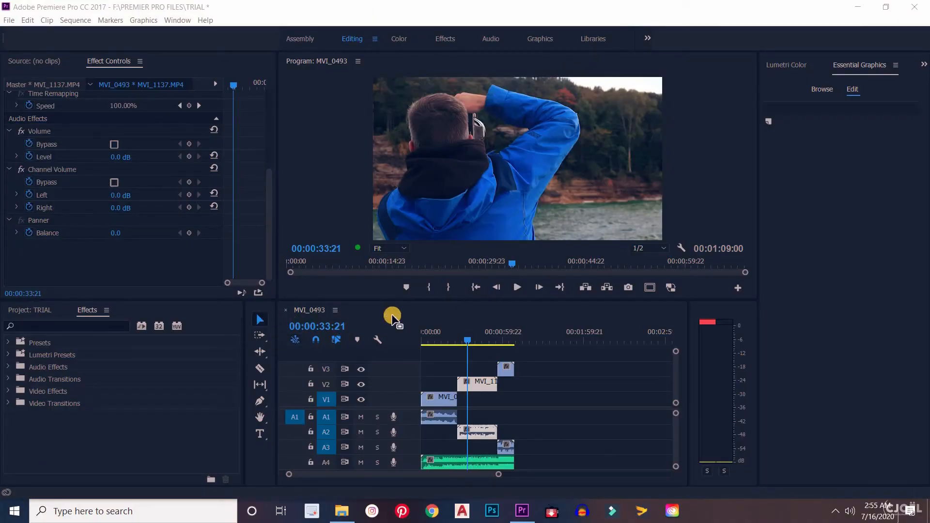
- Move the MVI_1137 clip from V2 down to V1, directly after the MVI_0193 clip
{"action": "left_click", "coordinate": [452, 400]}
{"action": "mouse_move", "coordinate": [452, 333]}
{"action": "left_mouse_down"}
{"action": "mouse_move", "coordinate": [461, 338]}
{"action": "mouse_move", "coordinate": [450, 337]}
{"action": "left_mouse_up"}
{"action": "left_click_drag", "start_coordinate": [474, 387], "coordinate": [474, 417]}
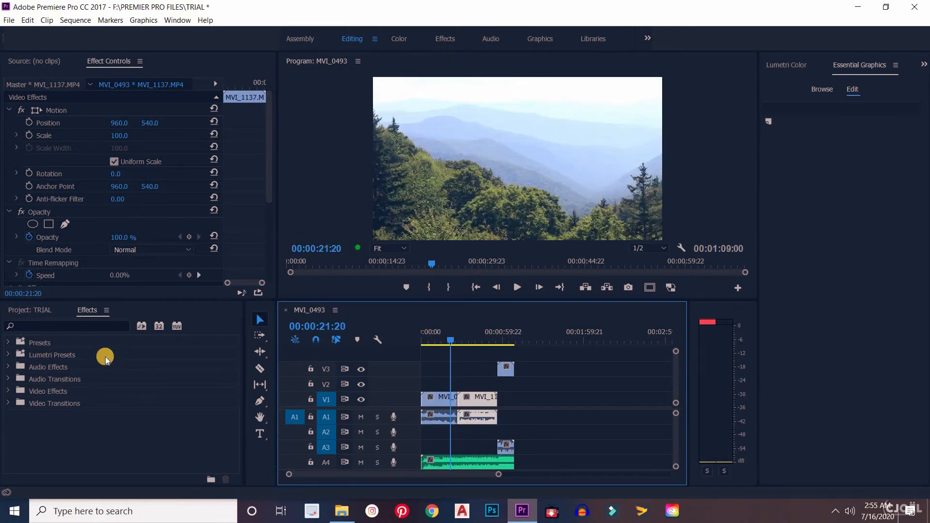
- Apply a Cross Dissolve video transition at the start of MVI_1137, where it meets MVI_0193 on V1
{"action": "left_click", "coordinate": [89, 312]}
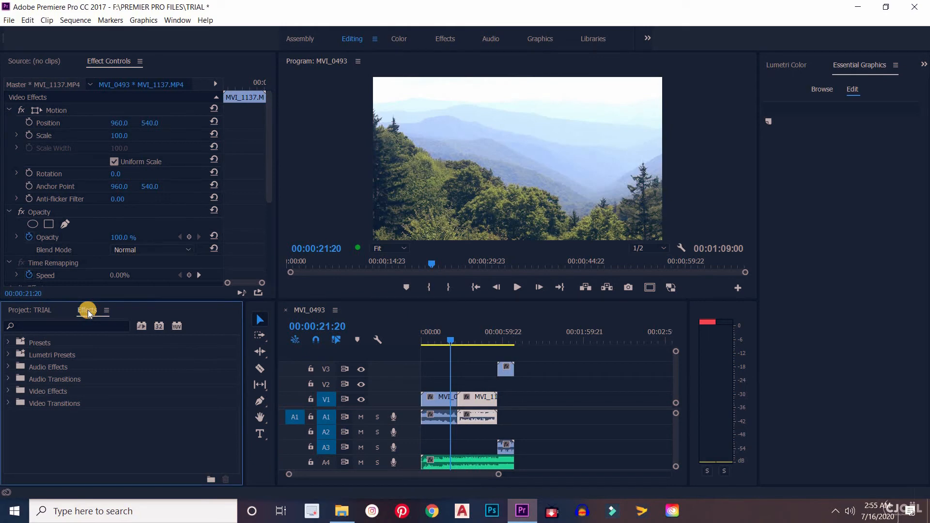
{"action": "left_click", "coordinate": [7, 403]}
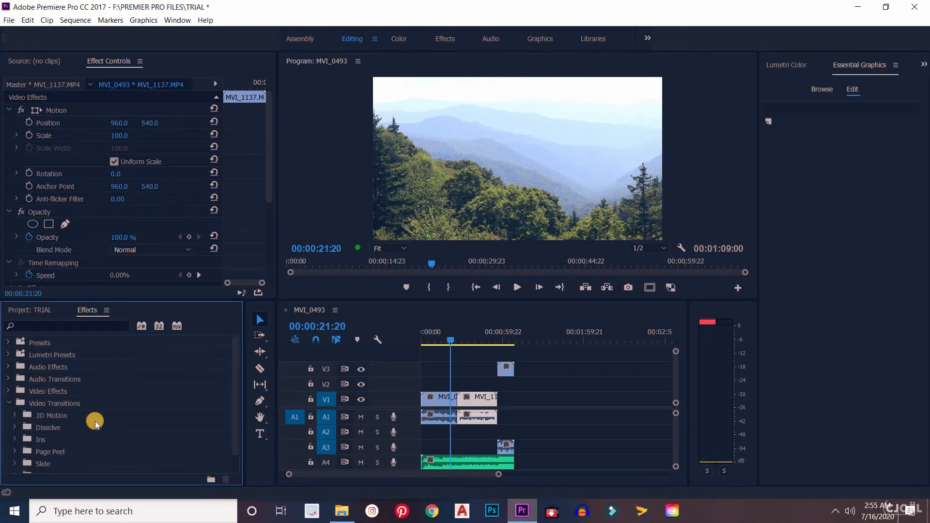
{"action": "left_click", "coordinate": [16, 428]}
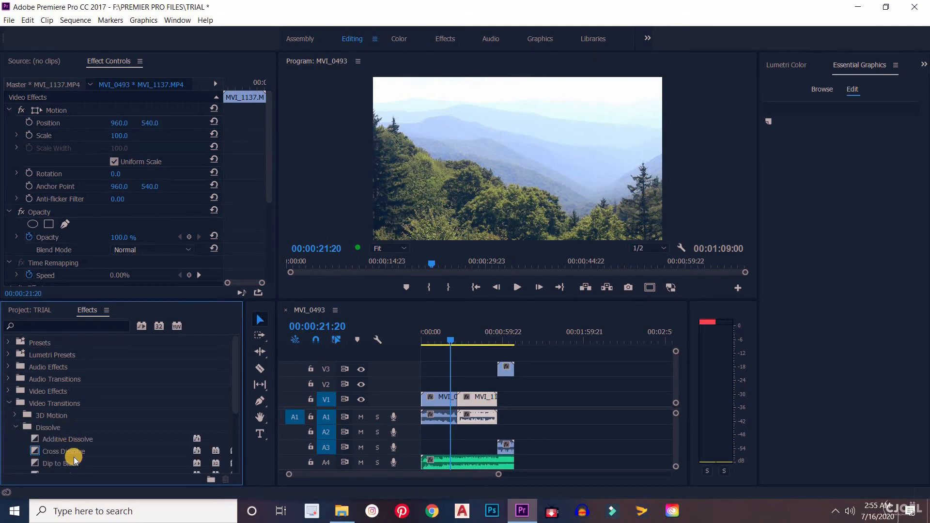
{"action": "left_click_drag", "start_coordinate": [68, 453], "coordinate": [458, 399]}
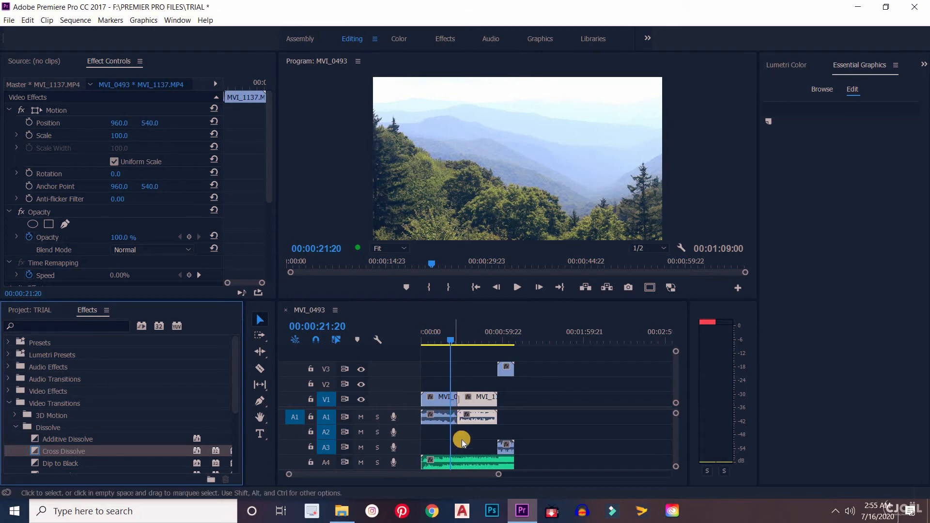
- Scrub over the Cross Dissolve to preview it and look through the other video transition categories
{"action": "left_click_drag", "start_coordinate": [499, 475], "coordinate": [461, 475]}
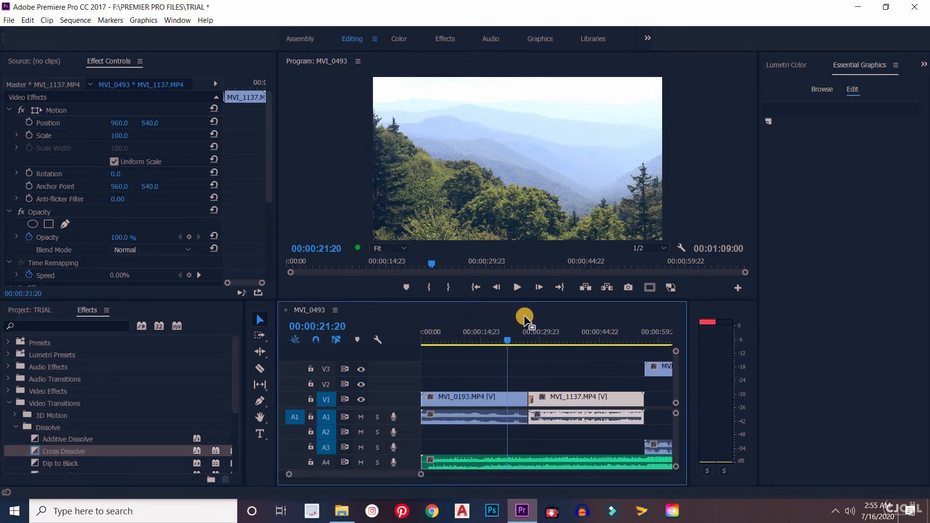
{"action": "left_click_drag", "start_coordinate": [510, 341], "coordinate": [539, 339]}
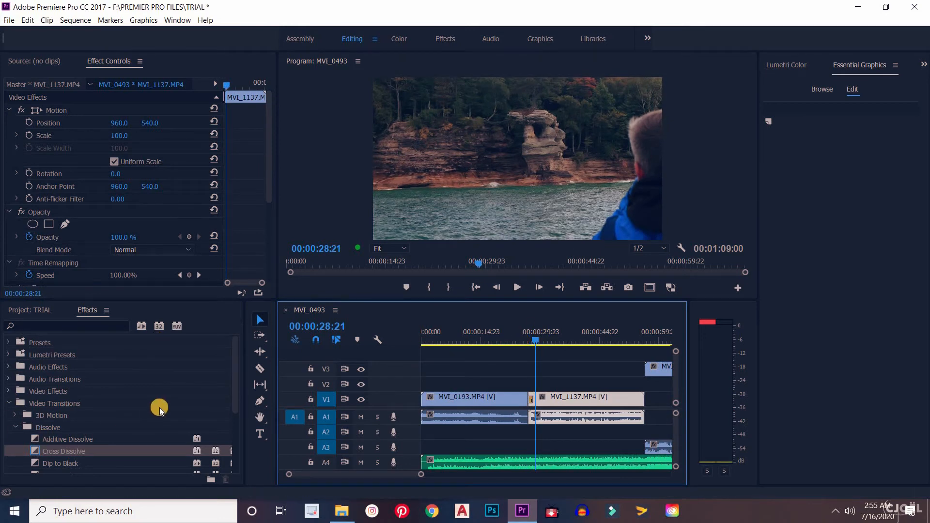
{"action": "scroll", "coordinate": [160, 409], "scroll_direction": "down", "scroll_amount": 5}
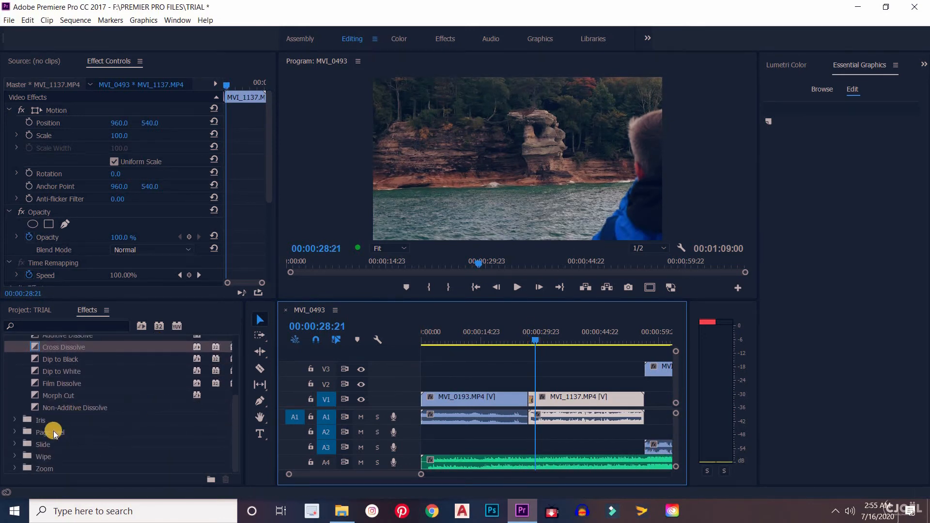
{"action": "left_click", "coordinate": [48, 431]}
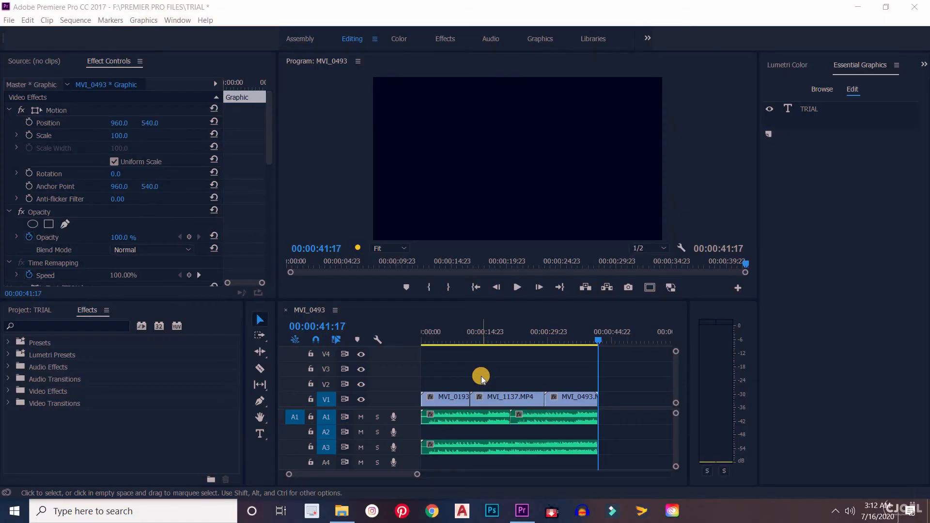
- Apply an Exponential Fade audio transition to the end of the music clip on A3
{"action": "left_click", "coordinate": [88, 310]}
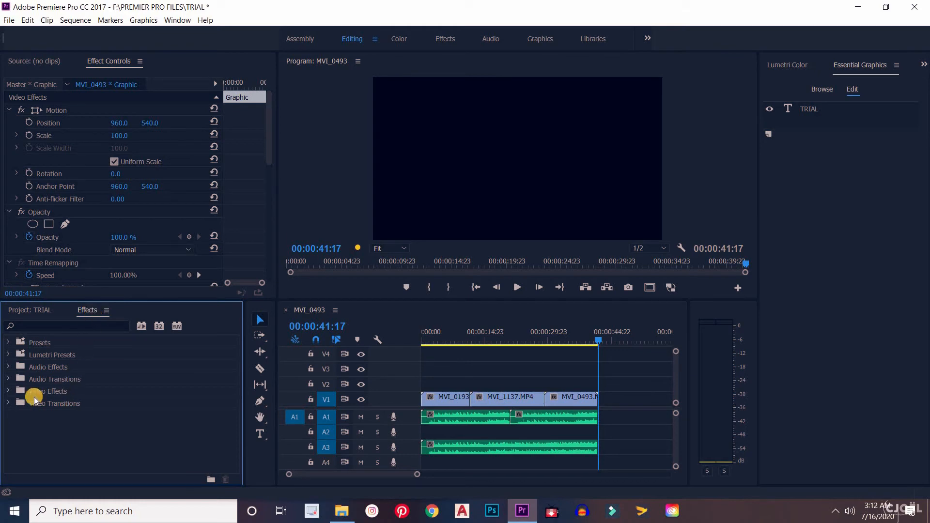
{"action": "left_click", "coordinate": [9, 379]}
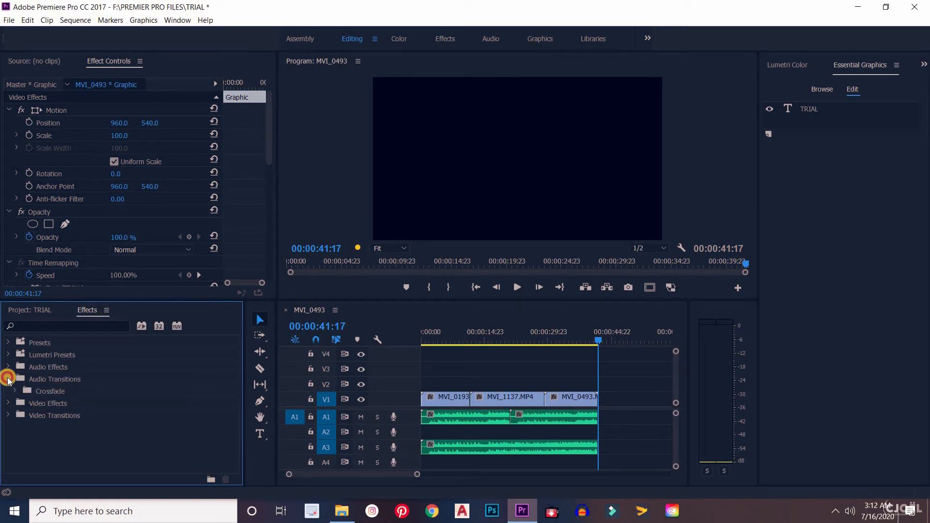
{"action": "left_click", "coordinate": [16, 391]}
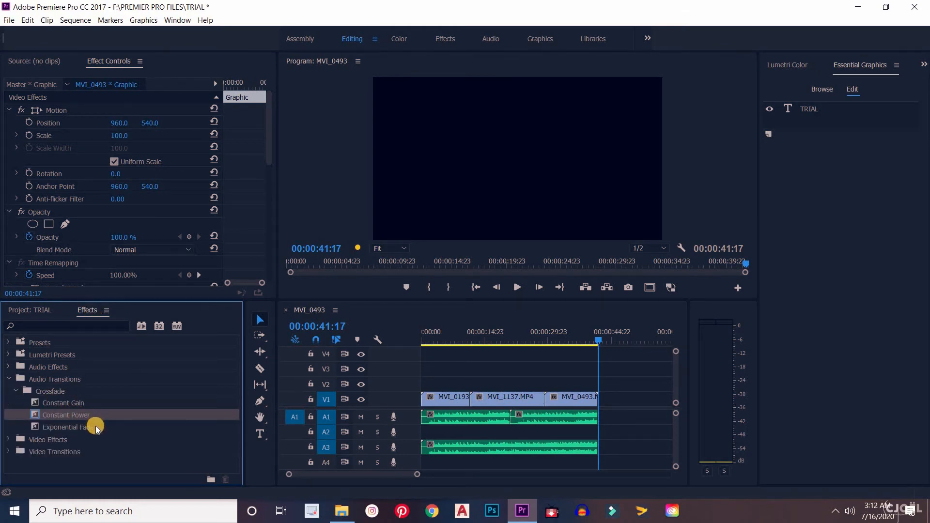
{"action": "left_click", "coordinate": [95, 427]}
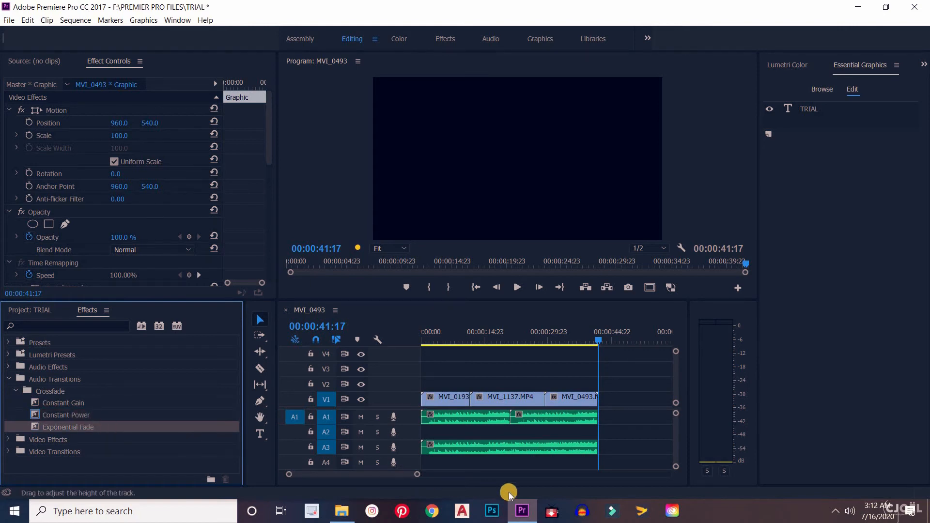
{"action": "left_click", "coordinate": [527, 453]}
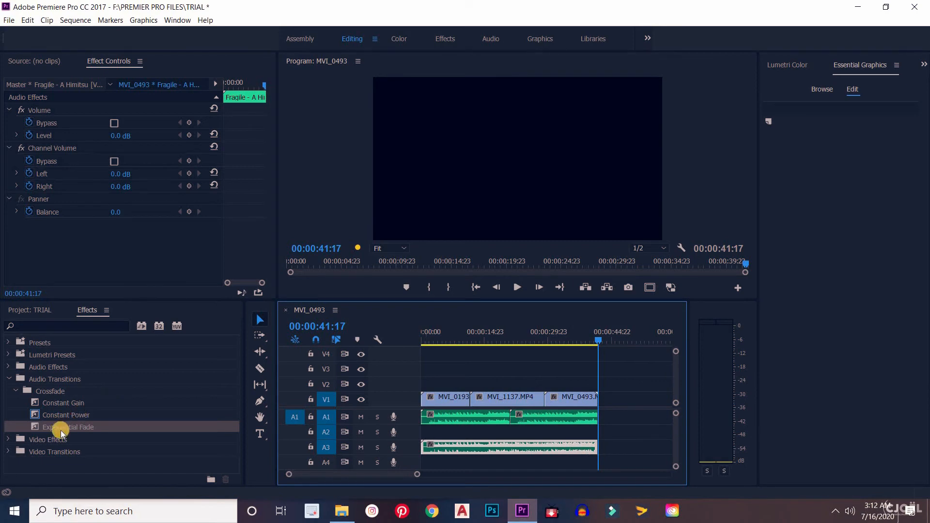
{"action": "left_click_drag", "start_coordinate": [58, 430], "coordinate": [594, 450]}
{"action": "mouse_move", "coordinate": [416, 474]}
{"action": "left_mouse_down"}
{"action": "mouse_move", "coordinate": [393, 476]}
{"action": "mouse_move", "coordinate": [420, 478]}
{"action": "left_mouse_up"}
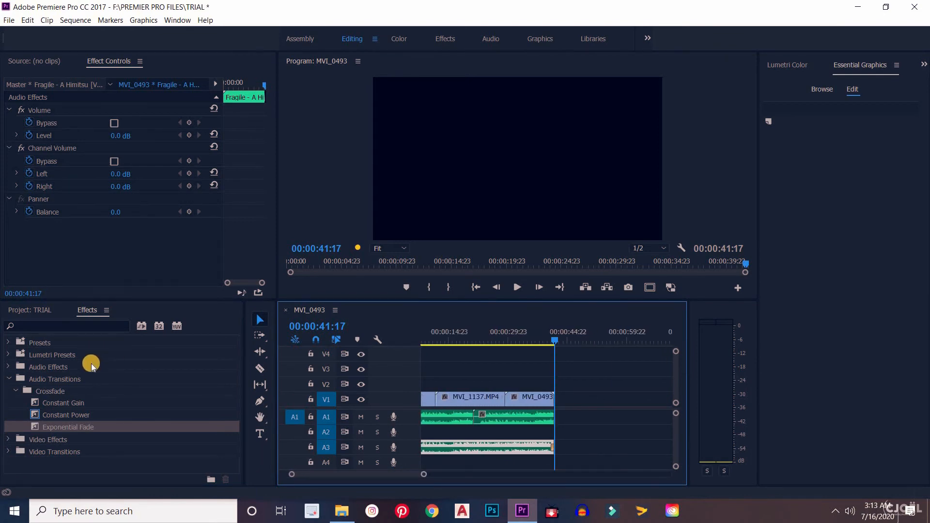
- Apply a Constant Power crossfade at the cut between the two music clips on A1
{"action": "left_click", "coordinate": [88, 403]}
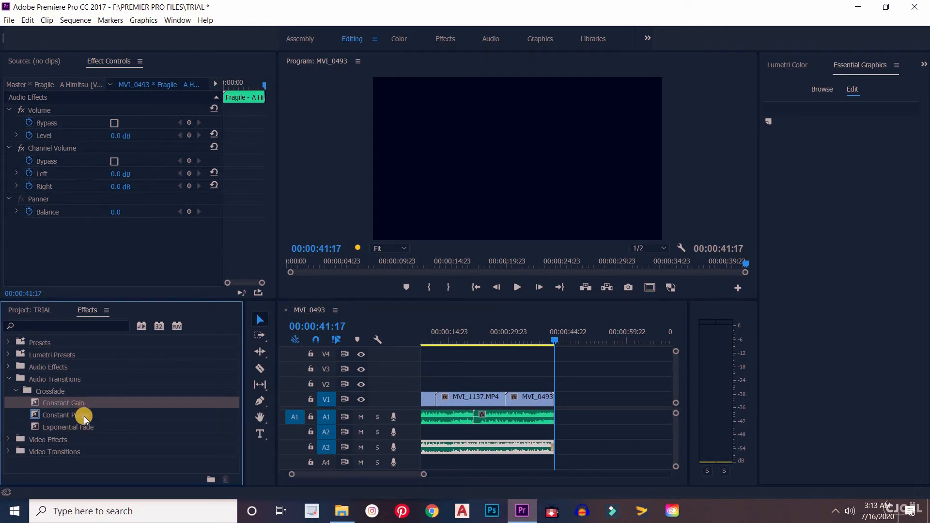
{"action": "left_click", "coordinate": [83, 415]}
{"action": "left_click_drag", "start_coordinate": [62, 413], "coordinate": [473, 418]}
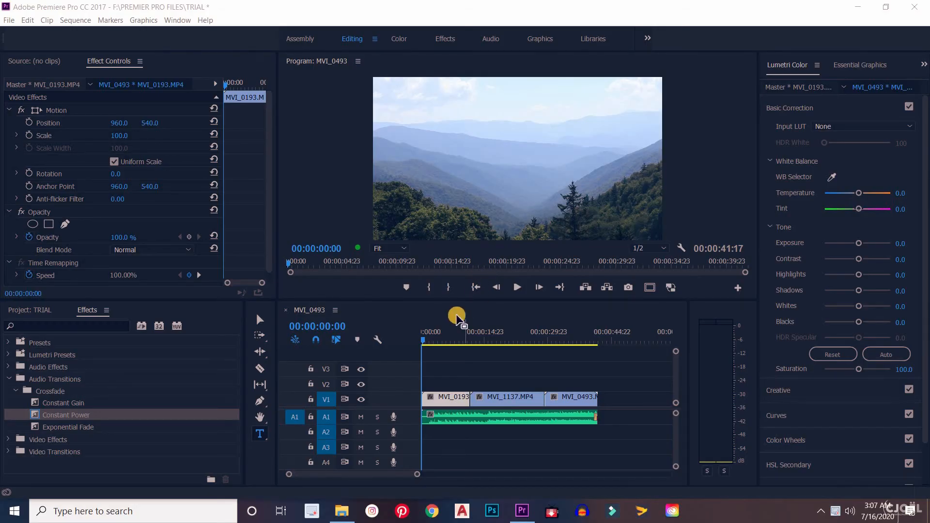
- Draw a text box over the sequence's opening frame, enter the title TRIAL and select its text
{"action": "left_click", "coordinate": [457, 318]}
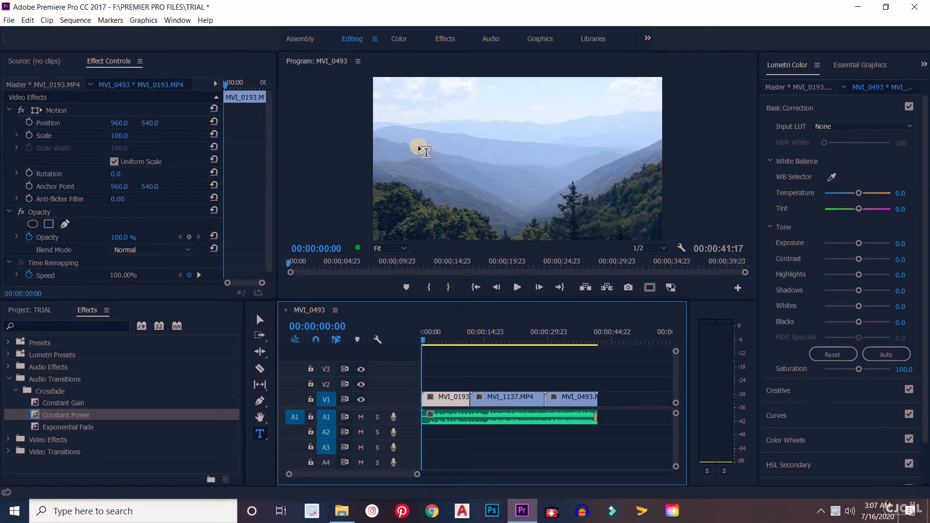
{"action": "left_click_drag", "start_coordinate": [406, 142], "coordinate": [619, 182]}
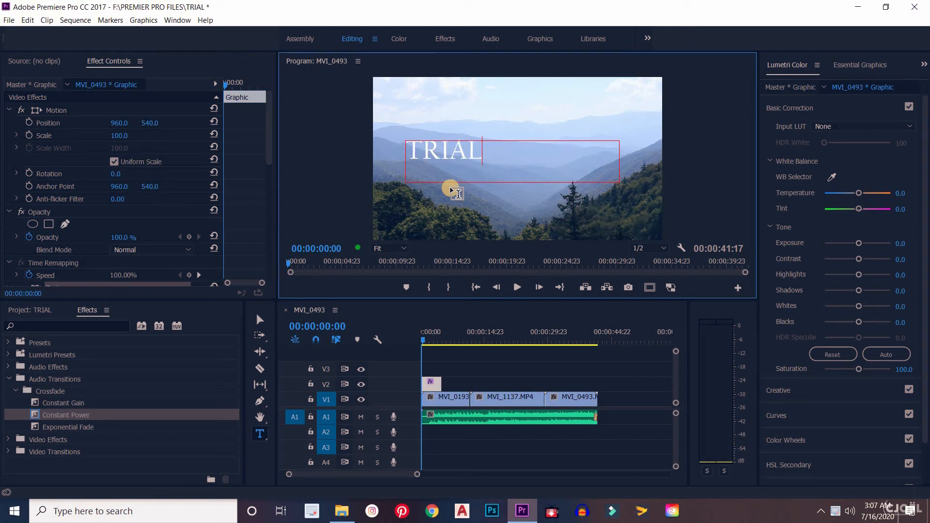
{"action": "left_click_drag", "start_coordinate": [482, 150], "coordinate": [394, 150]}
- Set the TRIAL title's font size to 272 and its fill to dark blue in Essential Graphics
{"action": "left_click", "coordinate": [841, 66]}
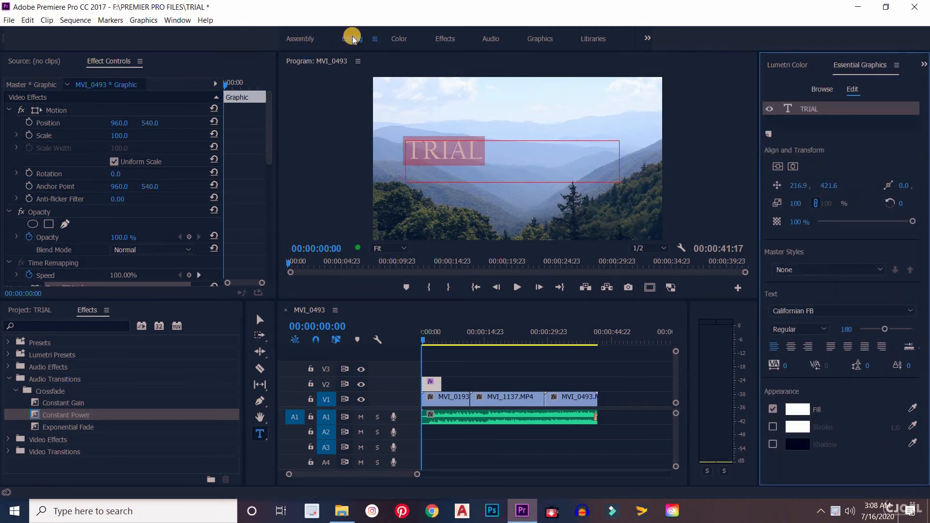
{"action": "left_click", "coordinate": [176, 20]}
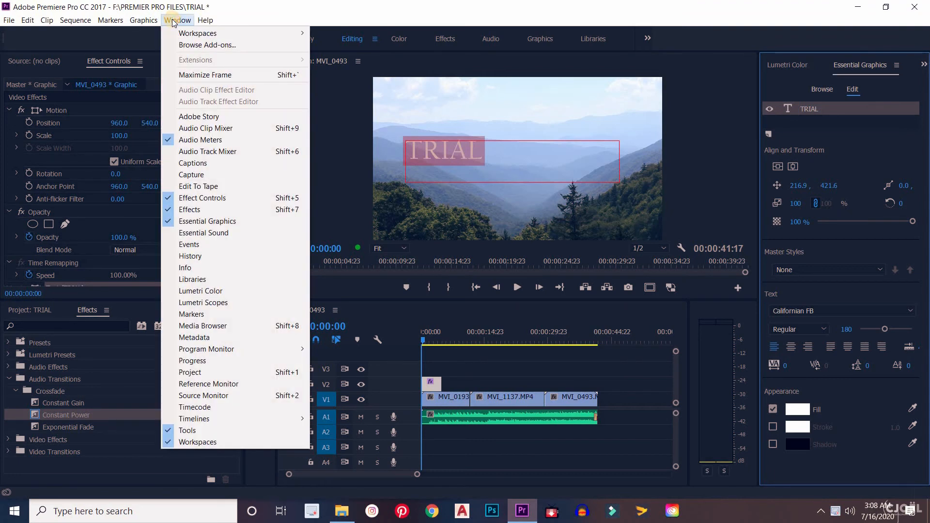
{"action": "left_click", "coordinate": [248, 221]}
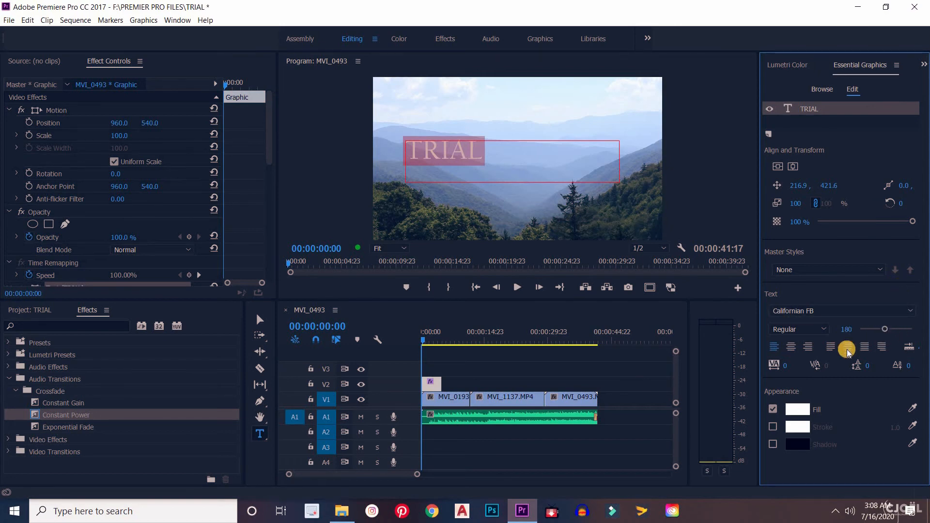
{"action": "left_click_drag", "start_coordinate": [884, 329], "coordinate": [896, 331]}
{"action": "left_click", "coordinate": [798, 410]}
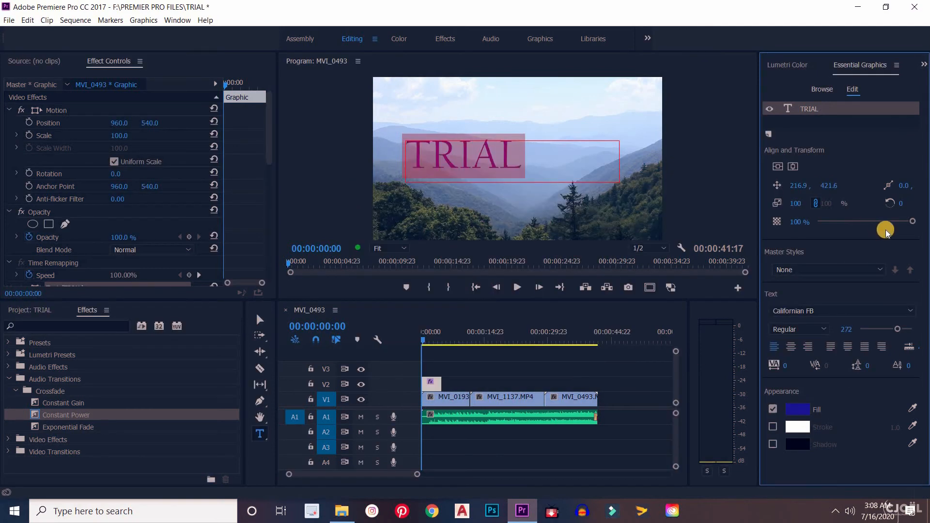
- Lower the TRIAL title's opacity to 67% and reposition it toward the upper centre of the frame
{"action": "left_click_drag", "start_coordinate": [913, 221], "coordinate": [882, 222]}
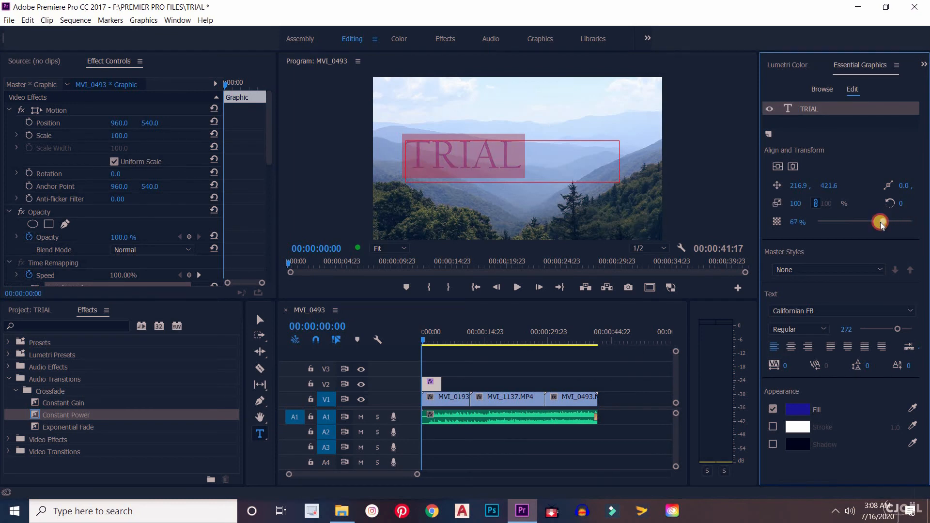
{"action": "left_click_drag", "start_coordinate": [827, 189], "coordinate": [881, 191]}
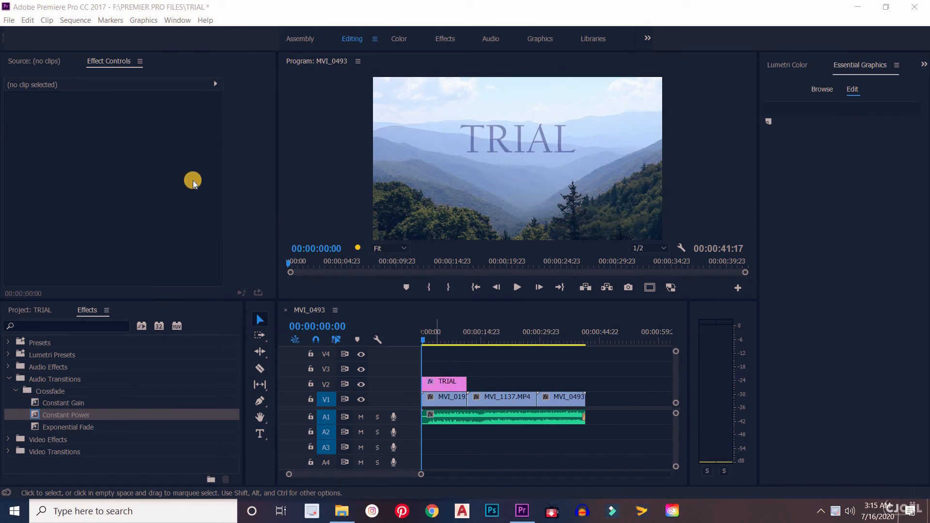
- Open the media export settings for the MVI_0493 sequence and choose H.264 as the format
{"action": "left_click", "coordinate": [387, 317]}
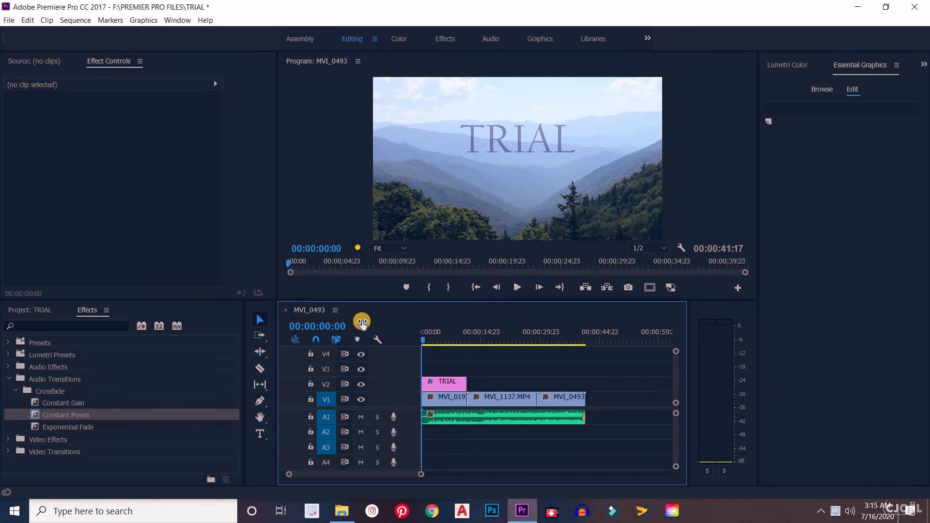
{"action": "left_click", "coordinate": [8, 20]}
{"action": "left_click", "coordinate": [63, 313]}
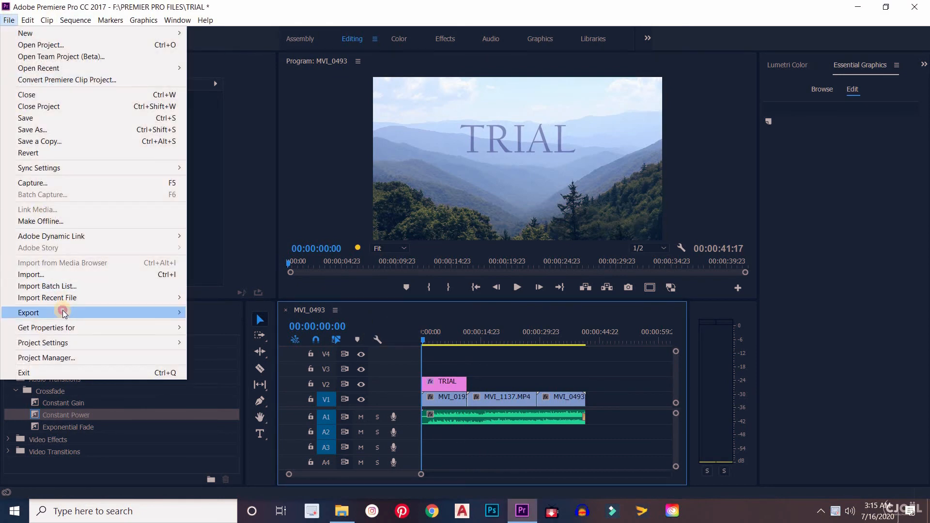
{"action": "left_click", "coordinate": [249, 315]}
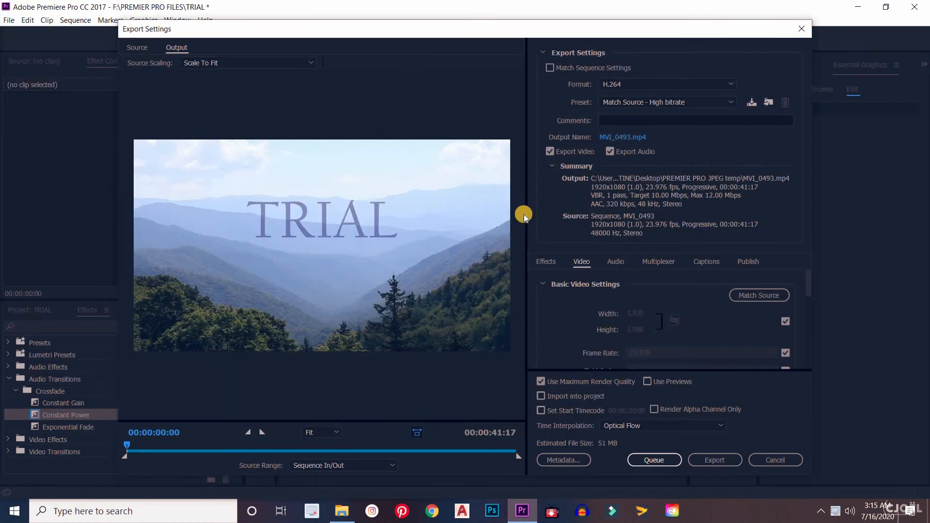
{"action": "left_click", "coordinate": [647, 85]}
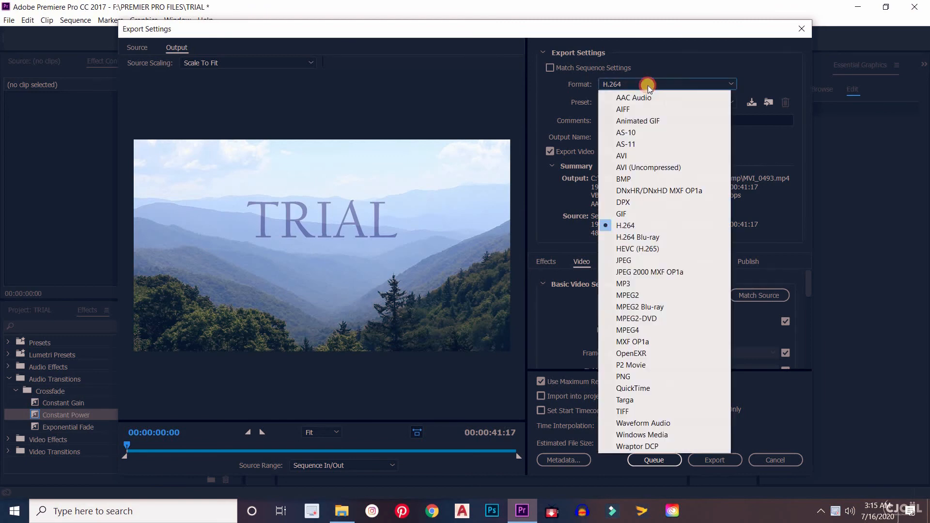
{"action": "left_click", "coordinate": [633, 225]}
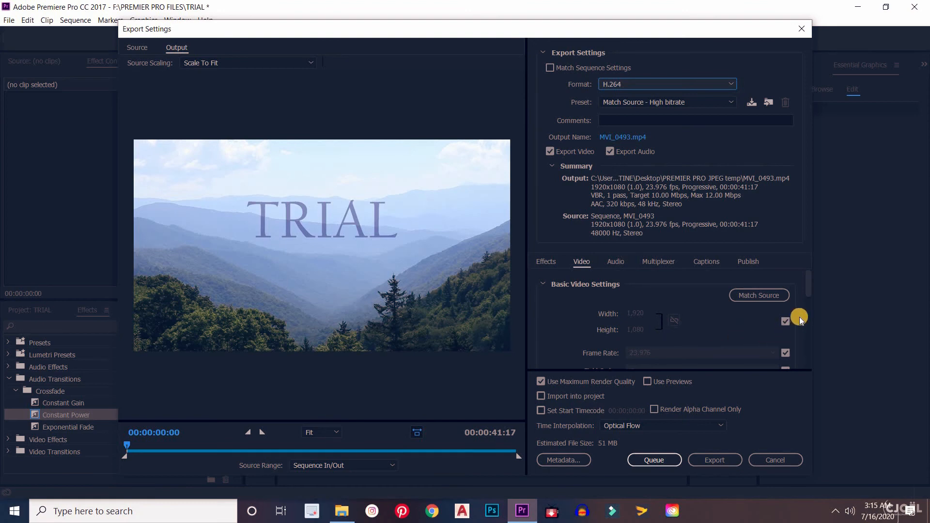
- Enable Render at Maximum Depth for the video export, and open the preset naming dialog without saving a preset
{"action": "scroll", "coordinate": [800, 317], "scroll_direction": "down", "scroll_amount": 3}
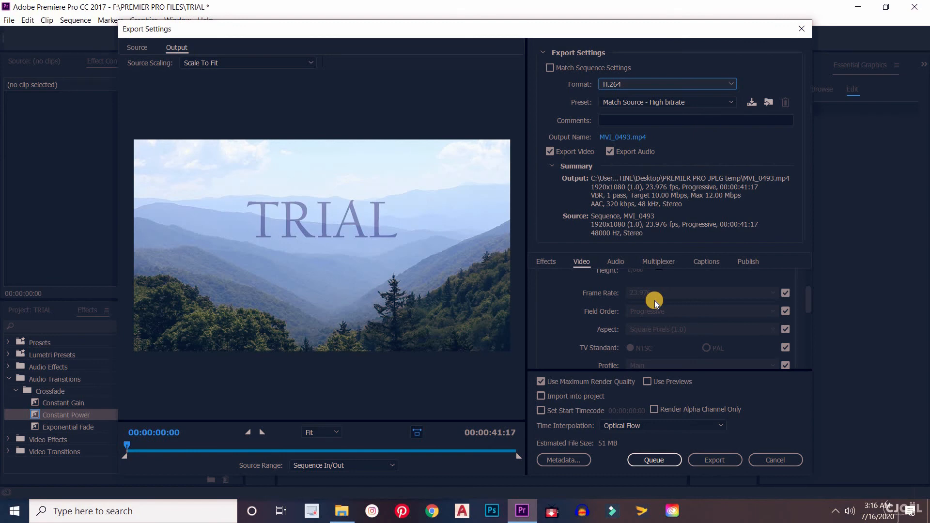
{"action": "scroll", "coordinate": [797, 341], "scroll_direction": "down", "scroll_amount": 1}
{"action": "scroll", "coordinate": [798, 339], "scroll_direction": "down", "scroll_amount": 3}
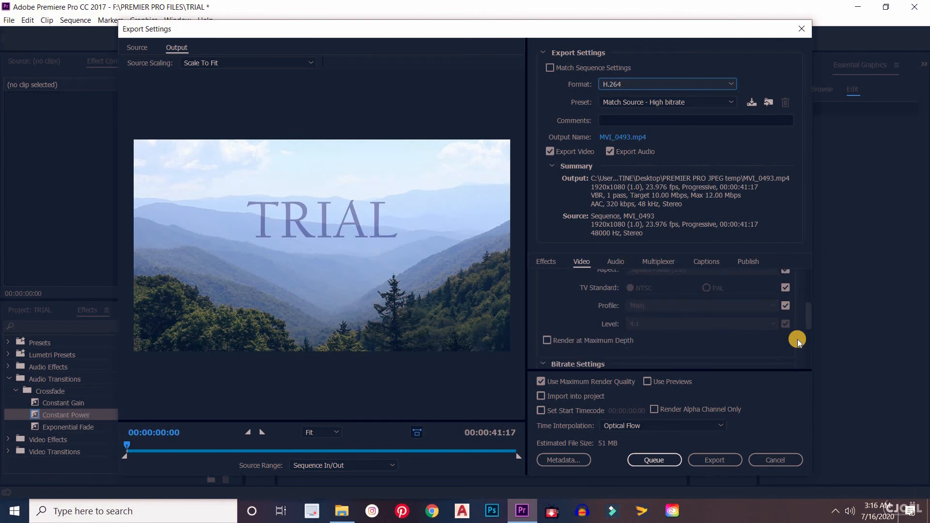
{"action": "left_click", "coordinate": [548, 310]}
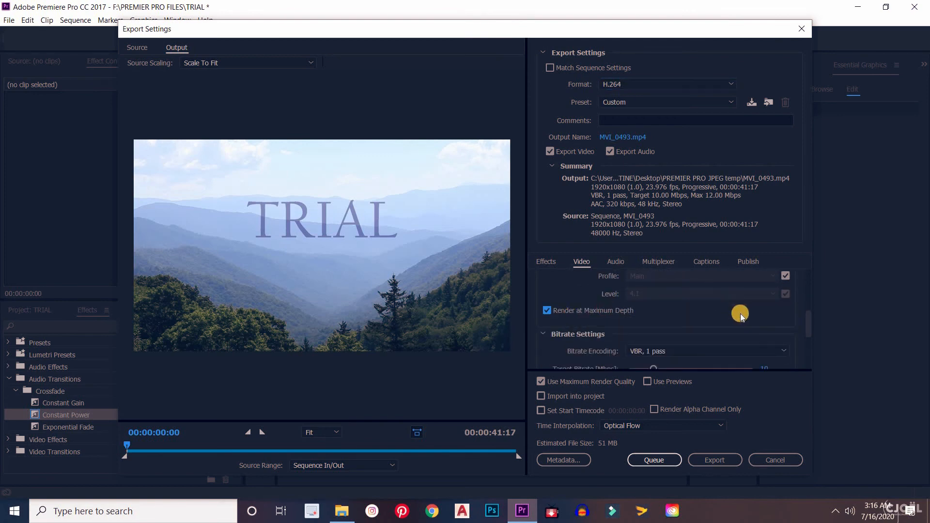
{"action": "scroll", "coordinate": [798, 329], "scroll_direction": "down", "scroll_amount": 2}
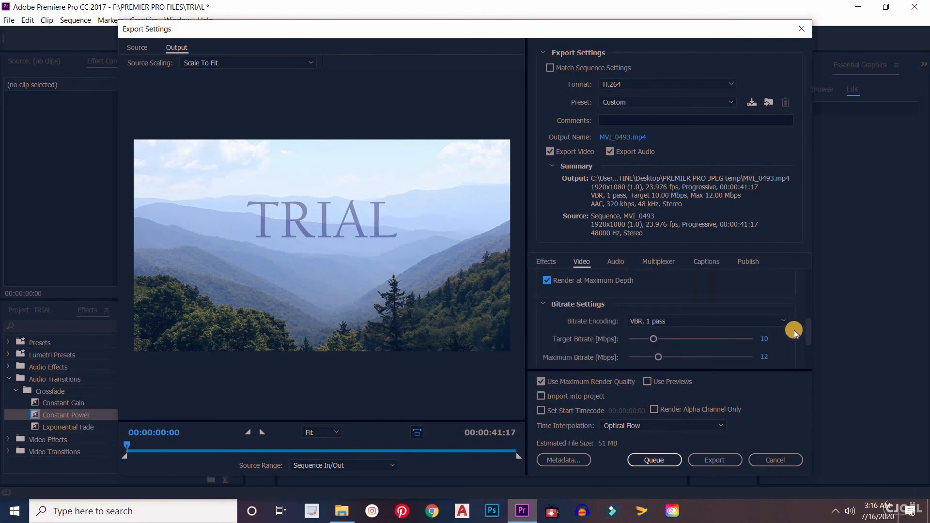
{"action": "scroll", "coordinate": [775, 339], "scroll_direction": "down", "scroll_amount": 2}
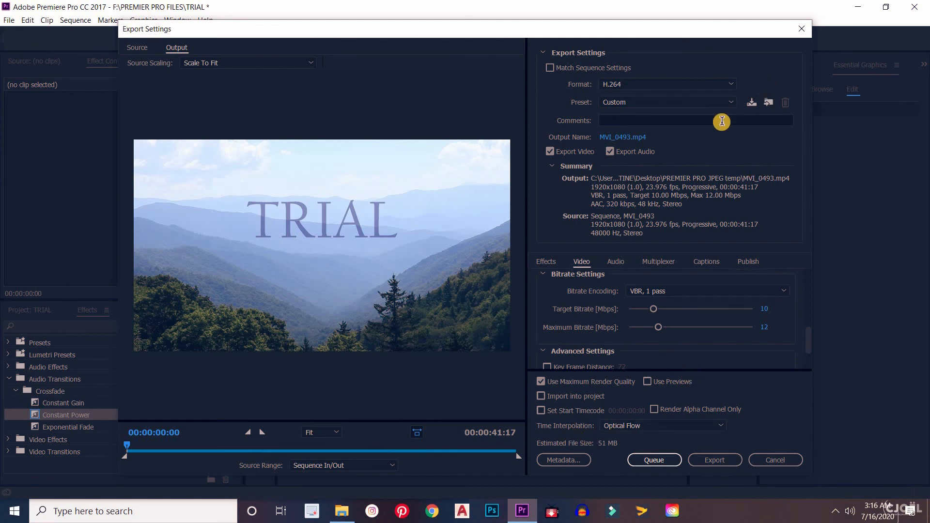
{"action": "left_click", "coordinate": [750, 103]}
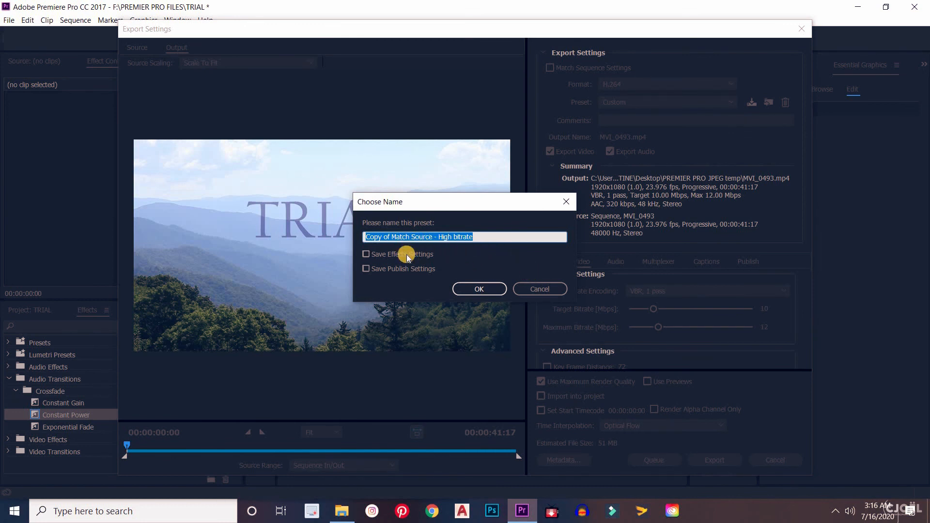
{"action": "left_click", "coordinate": [550, 290]}
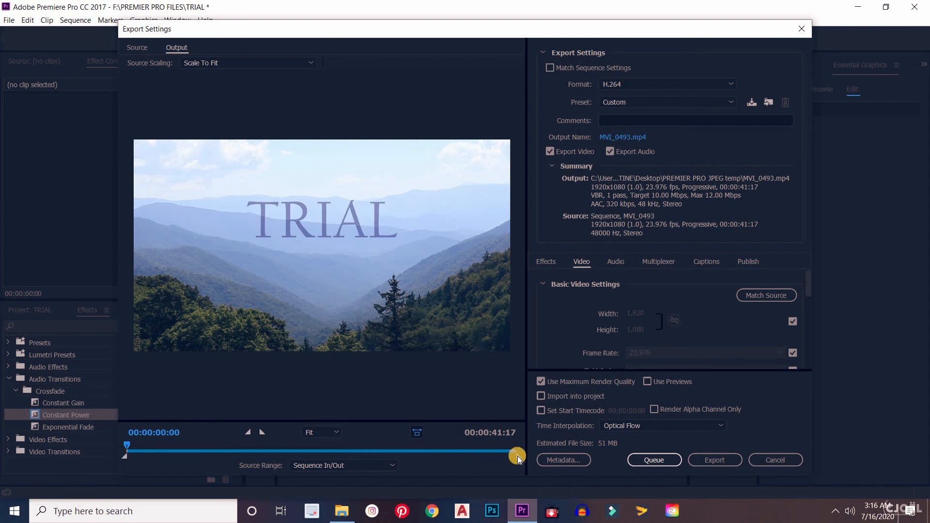
- Trim both ends of the source range to a duration of about 00:00:25:05 and export the sequence
{"action": "left_click_drag", "start_coordinate": [517, 457], "coordinate": [334, 449]}
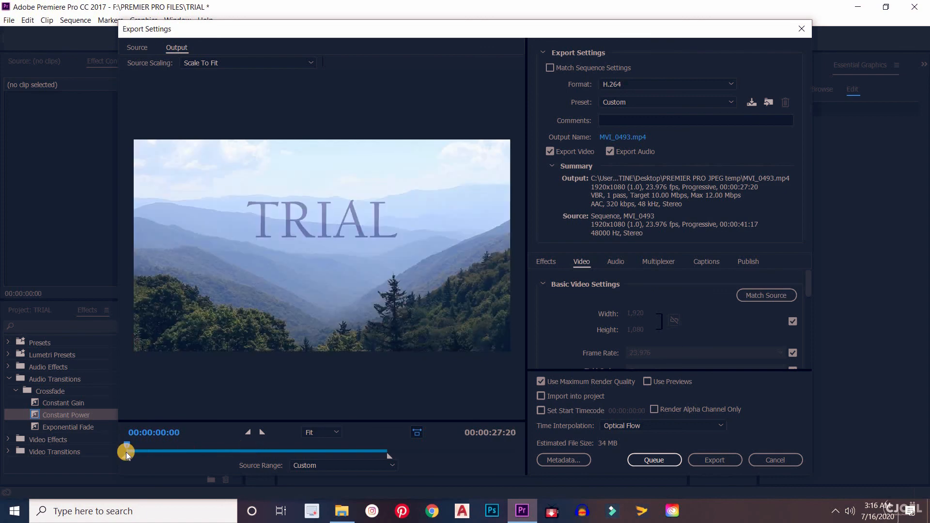
{"action": "left_click_drag", "start_coordinate": [125, 458], "coordinate": [148, 458]}
{"action": "left_click", "coordinate": [714, 459]}
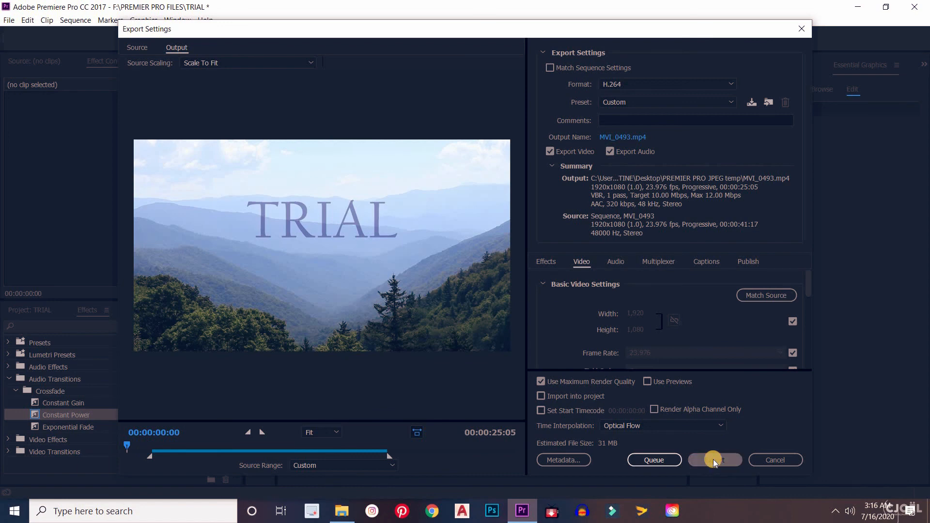